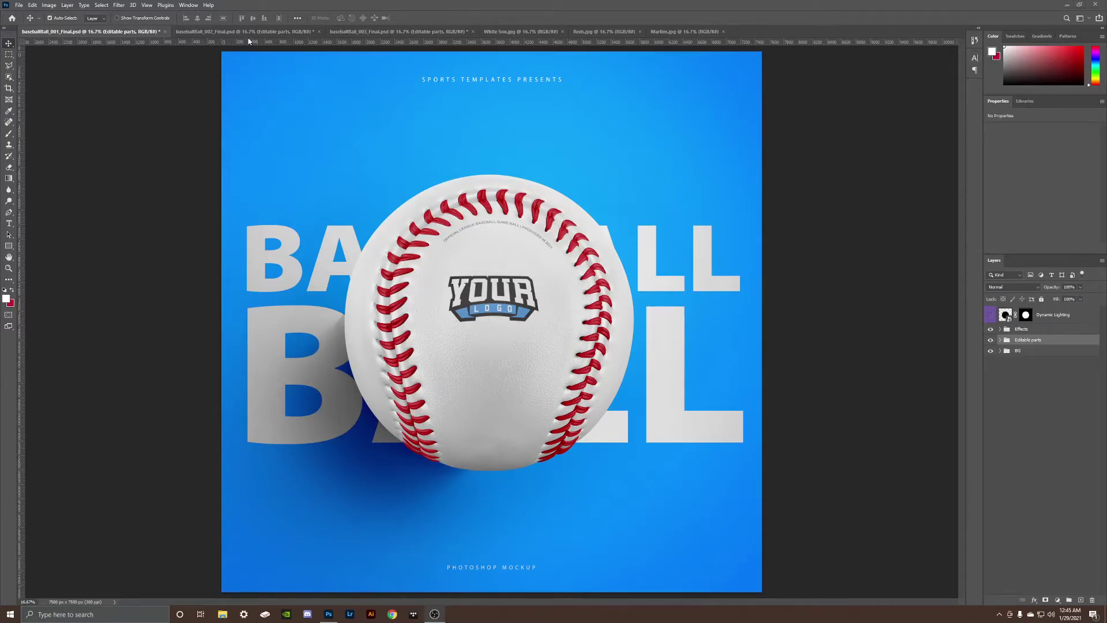
Preview the 003, White Sox, Reds, Marlins, 001 and 002 tabs, ending on baseballBall_003_Final
{"action": "left_click", "coordinate": [371, 31]}
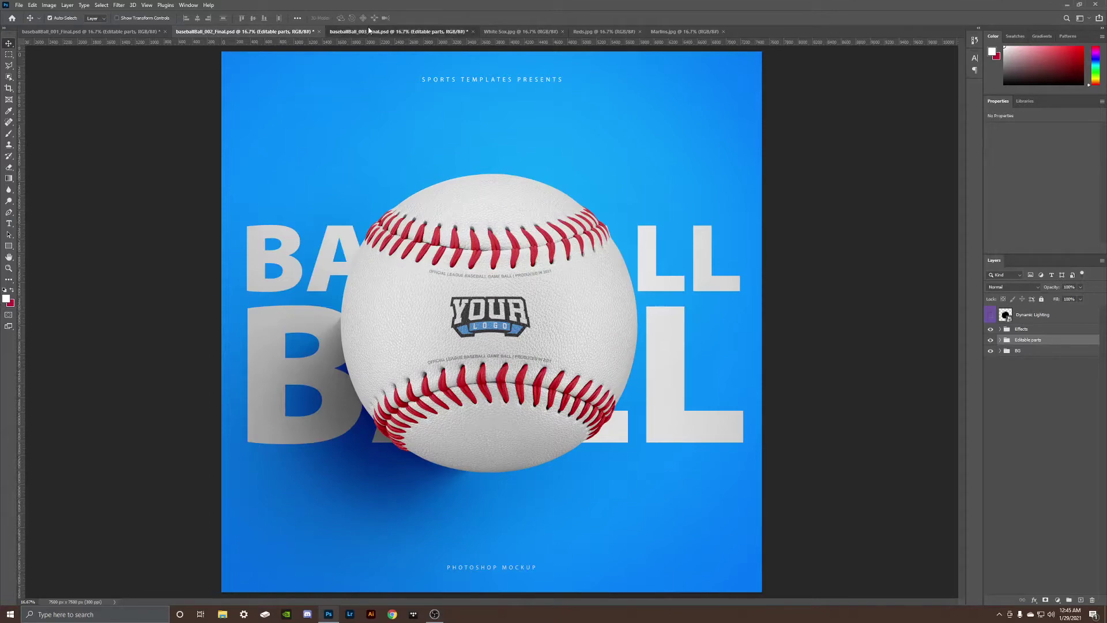
{"action": "left_click", "coordinate": [525, 33]}
{"action": "left_click", "coordinate": [605, 32]}
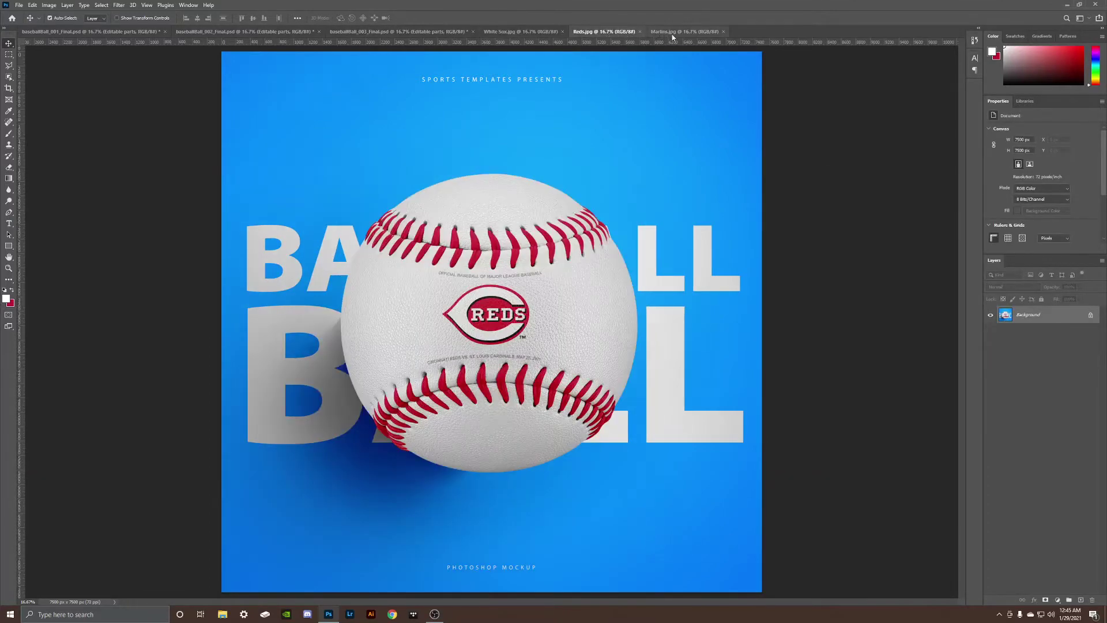
{"action": "left_click", "coordinate": [714, 32]}
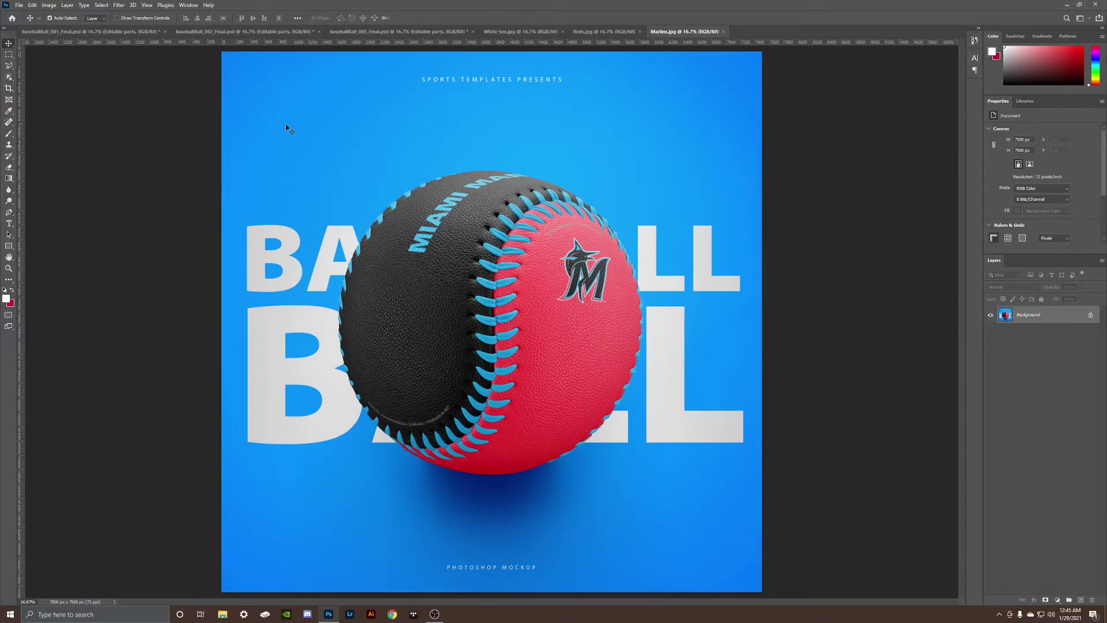
{"action": "left_click", "coordinate": [101, 32]}
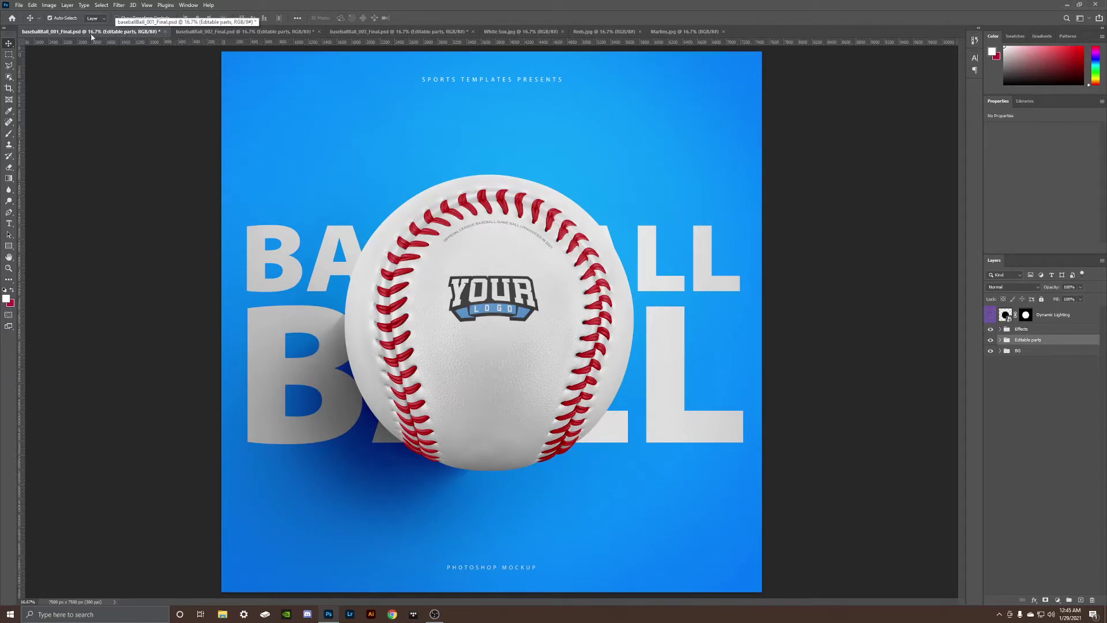
{"action": "left_click", "coordinate": [245, 33]}
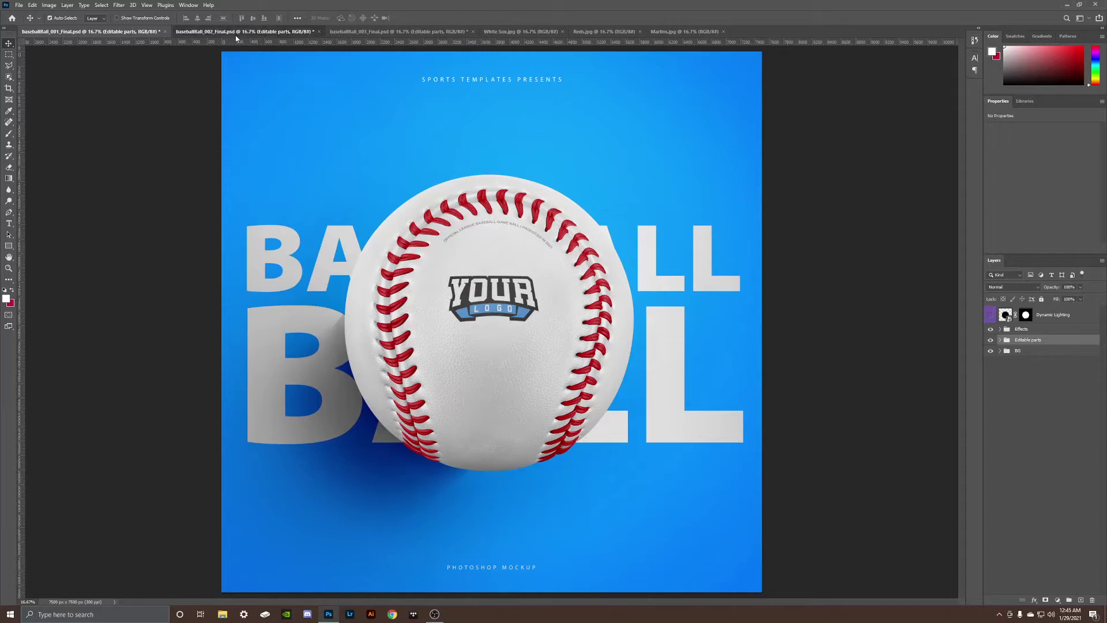
{"action": "left_click", "coordinate": [393, 32]}
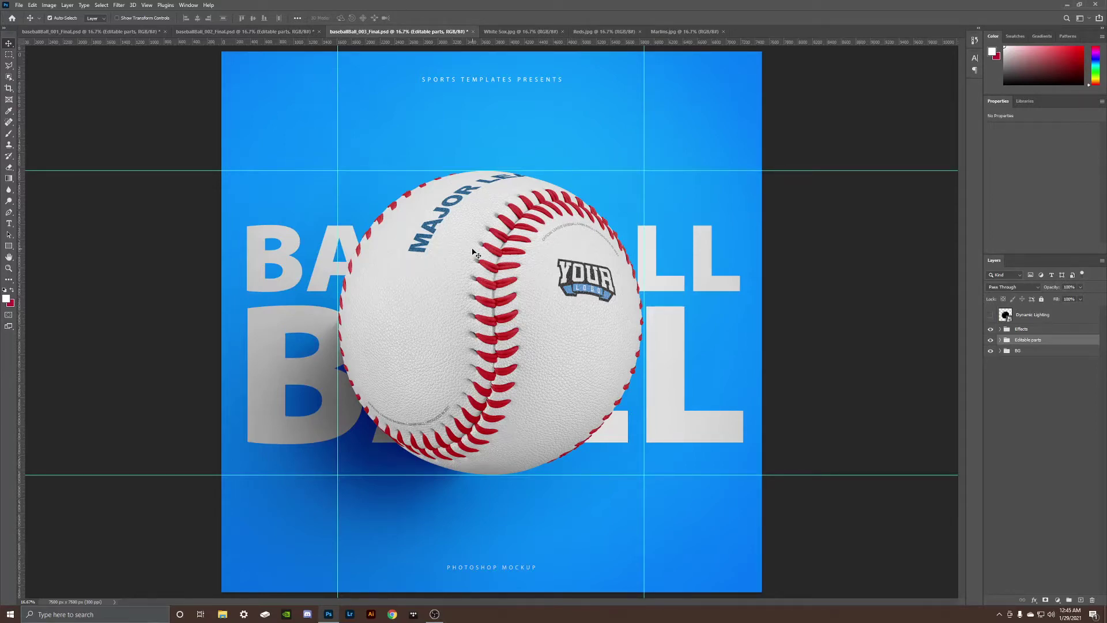
Select and lock the Effects group in the 001 mockup
{"action": "left_click", "coordinate": [96, 32]}
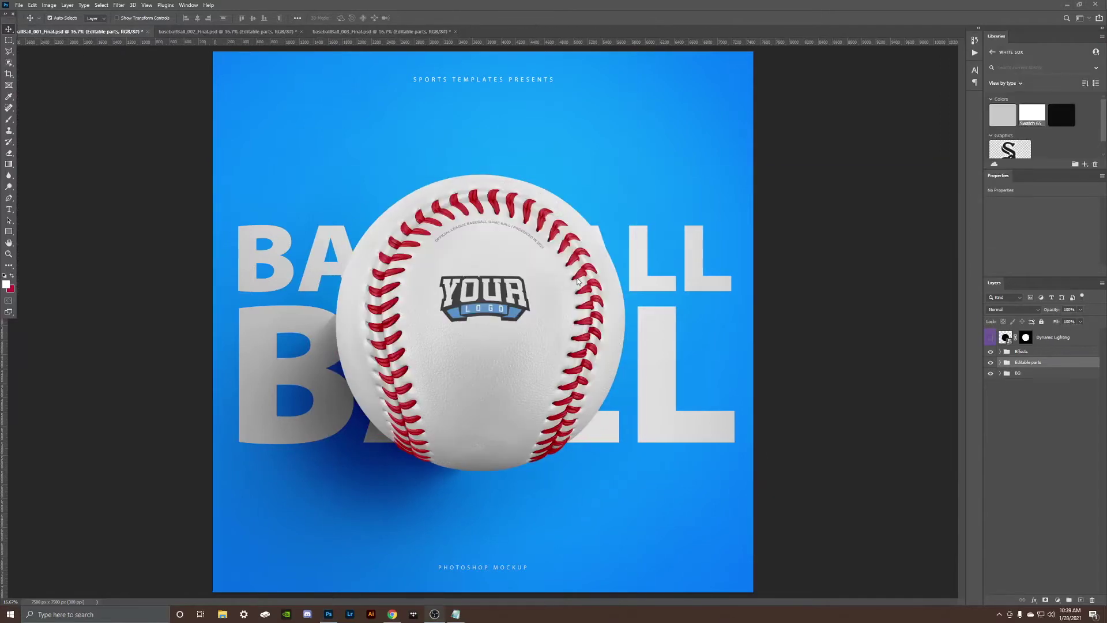
{"action": "left_click", "coordinate": [1028, 352]}
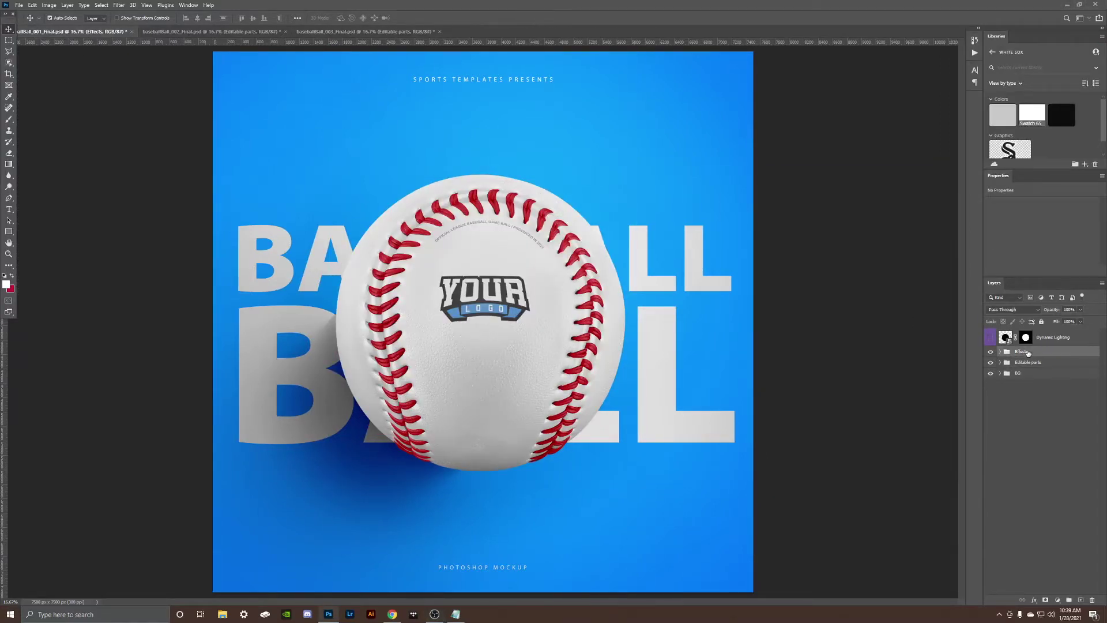
{"action": "left_click", "coordinate": [1042, 323]}
Expand Editable parts and open the Add ball design here smart object
{"action": "left_click", "coordinate": [1003, 362]}
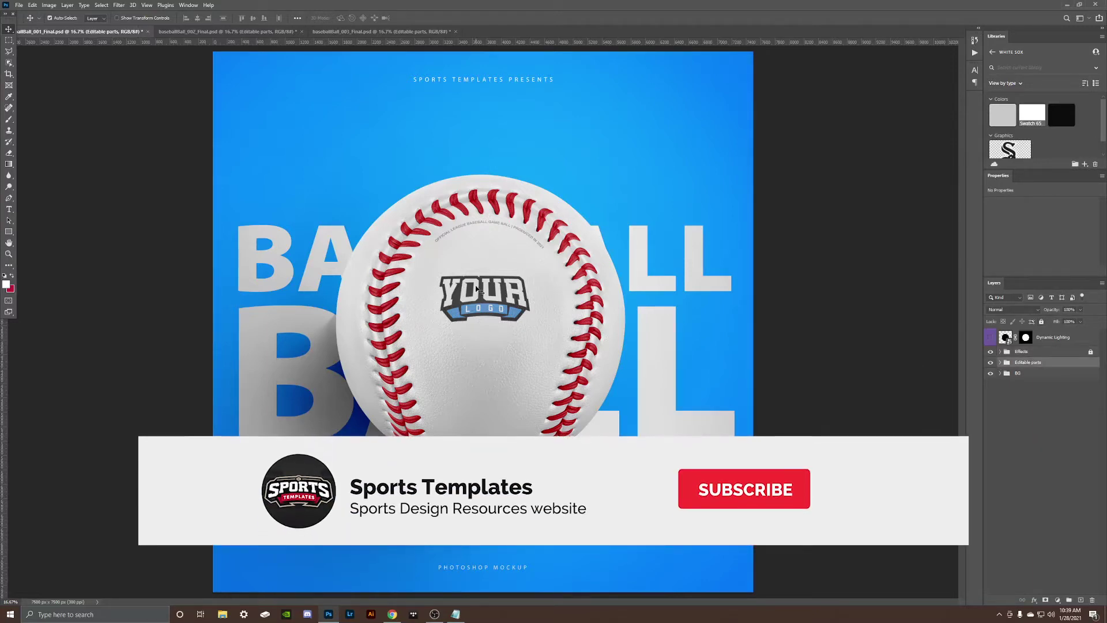
{"action": "left_click", "coordinate": [1000, 363]}
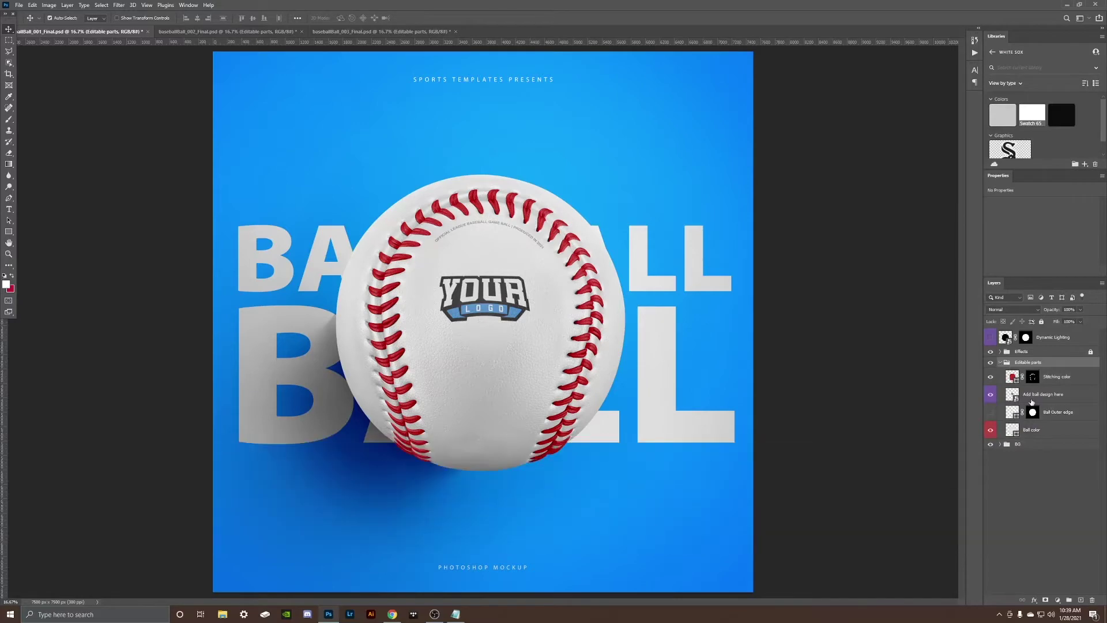
{"action": "left_click", "coordinate": [1040, 396]}
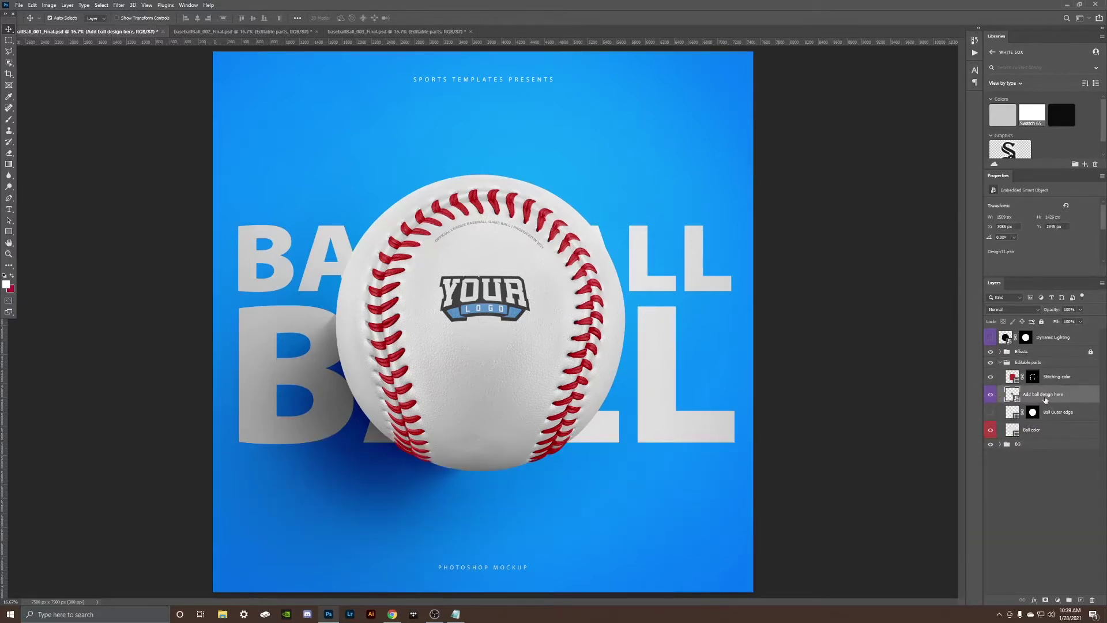
{"action": "double_click", "coordinate": [1012, 395]}
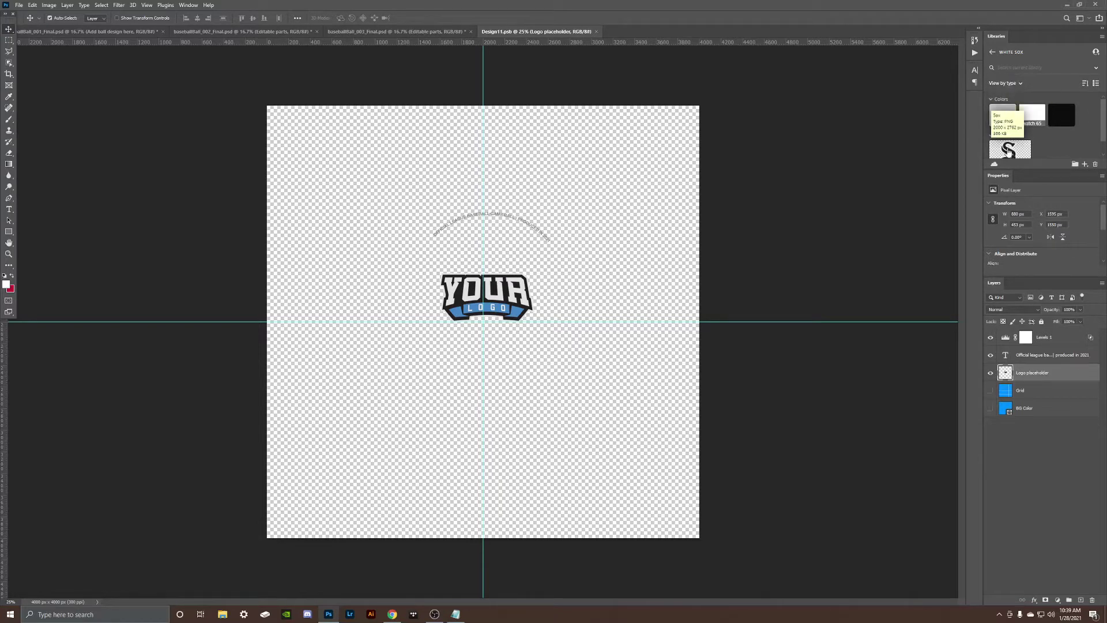
Place the Sox library graphic on the design canvas, scaled down and positioned
{"action": "left_click_drag", "start_coordinate": [1027, 152], "coordinate": [502, 267]}
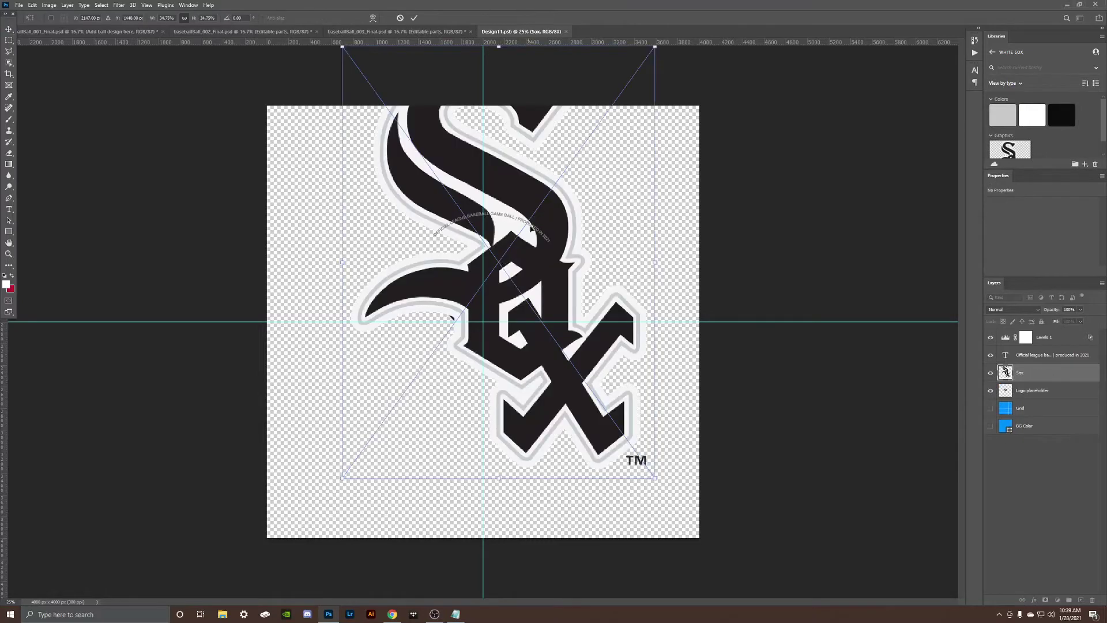
{"action": "left_click_drag", "start_coordinate": [655, 47], "coordinate": [519, 205]}
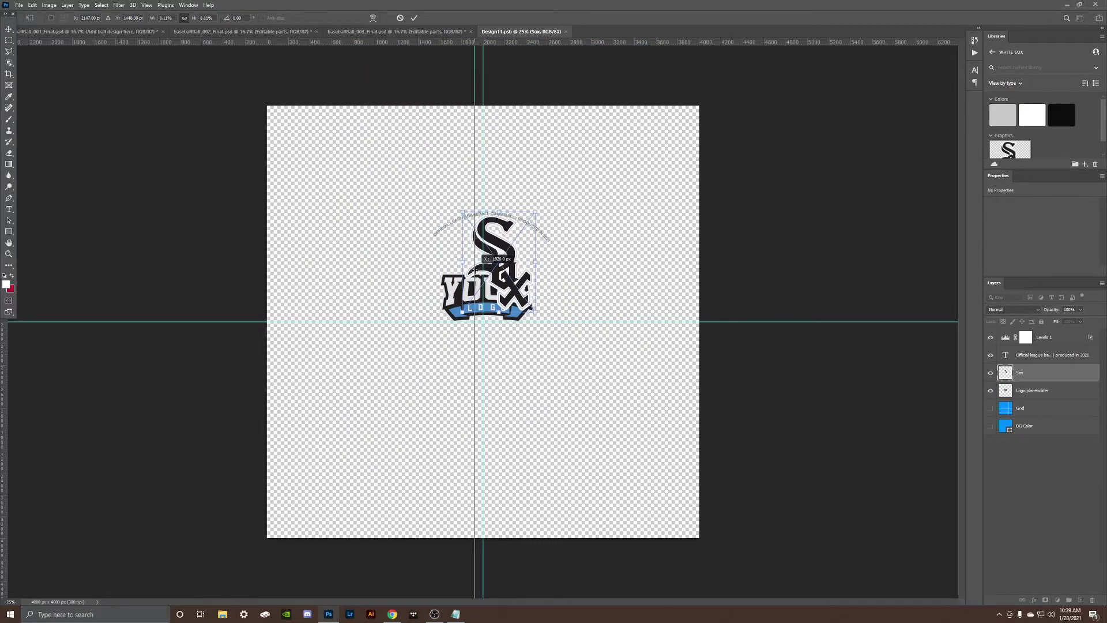
{"action": "left_click_drag", "start_coordinate": [476, 260], "coordinate": [496, 265]}
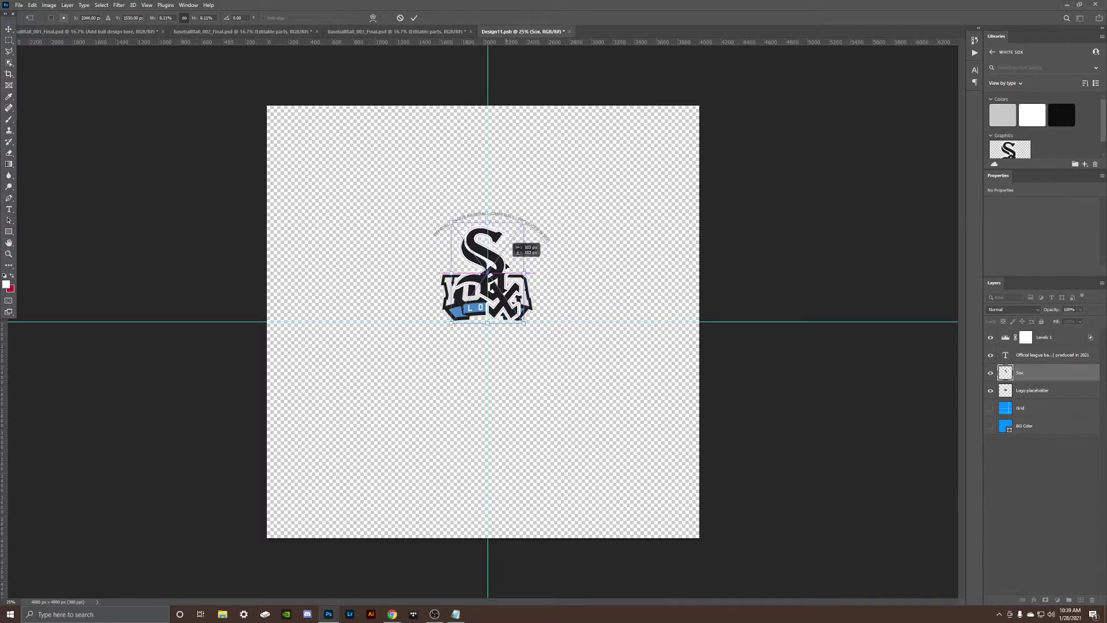
{"action": "key", "text": "Return"}
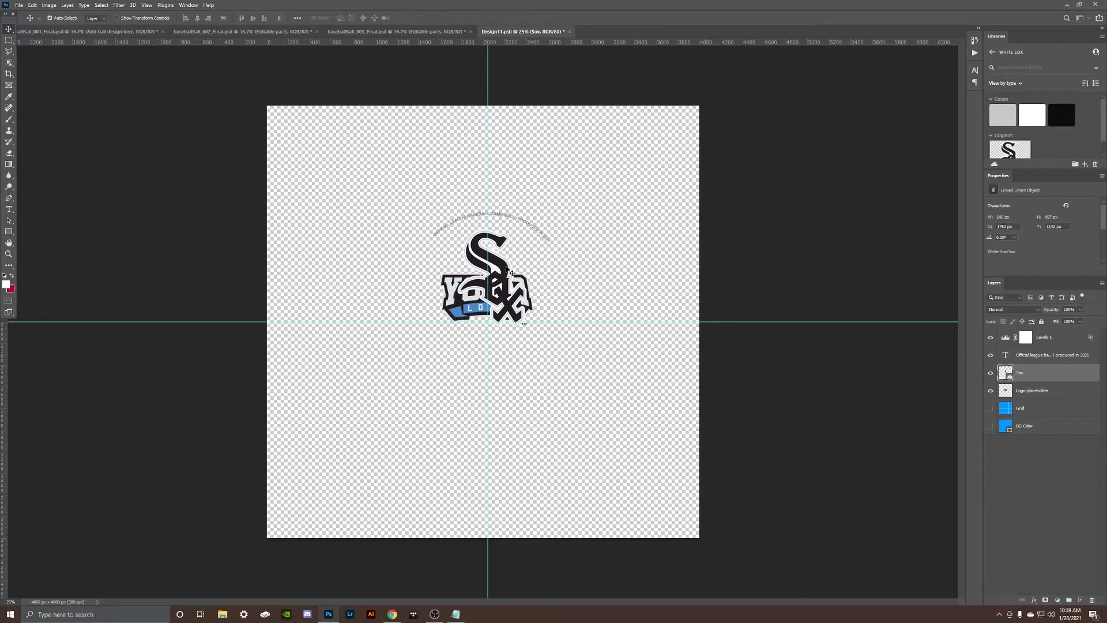
Hide the Logo placeholder layer and return to the 001 mockup
{"action": "key", "text": "alt+["}
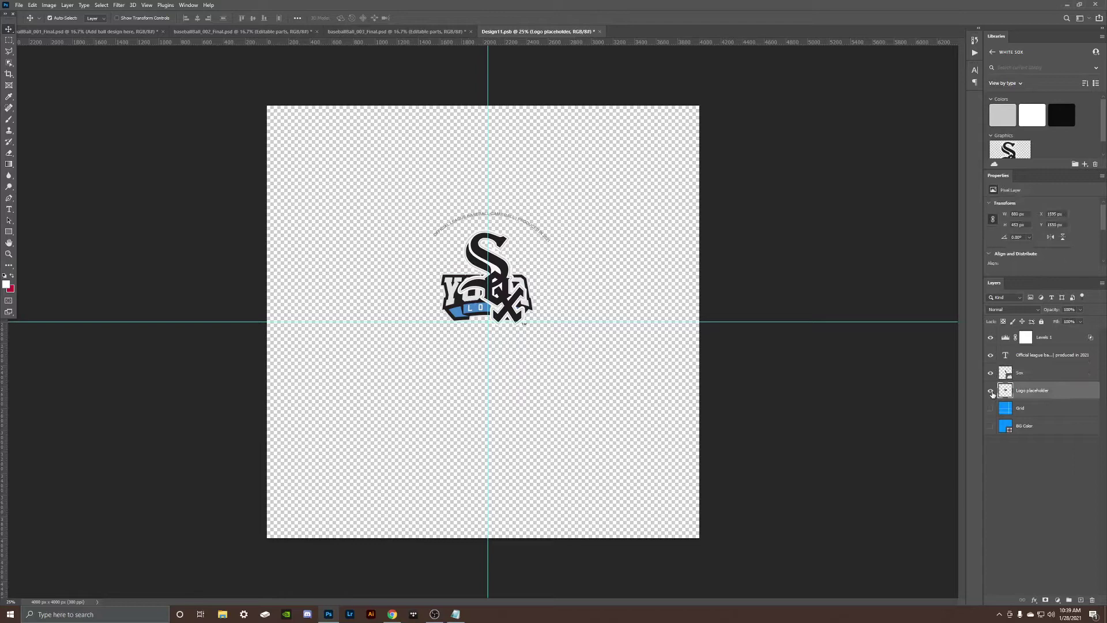
{"action": "left_click", "coordinate": [991, 390]}
{"action": "scroll", "coordinate": [515, 250], "scroll_direction": "up", "scroll_amount": 3}
{"action": "scroll", "coordinate": [528, 195], "scroll_direction": "up", "scroll_amount": 2}
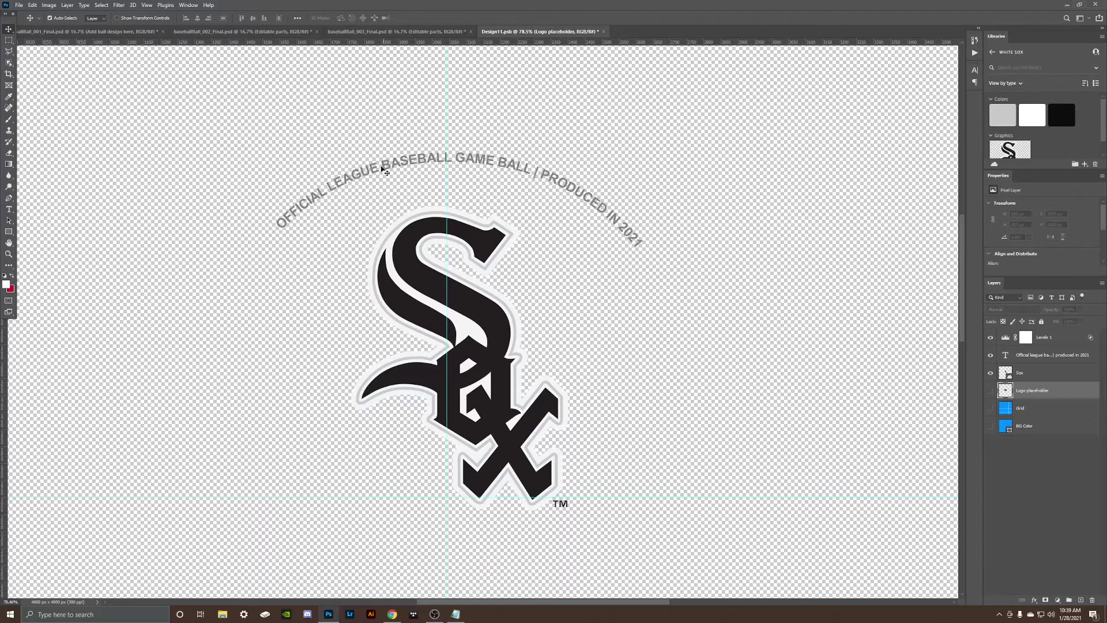
{"action": "left_click", "coordinate": [95, 31]}
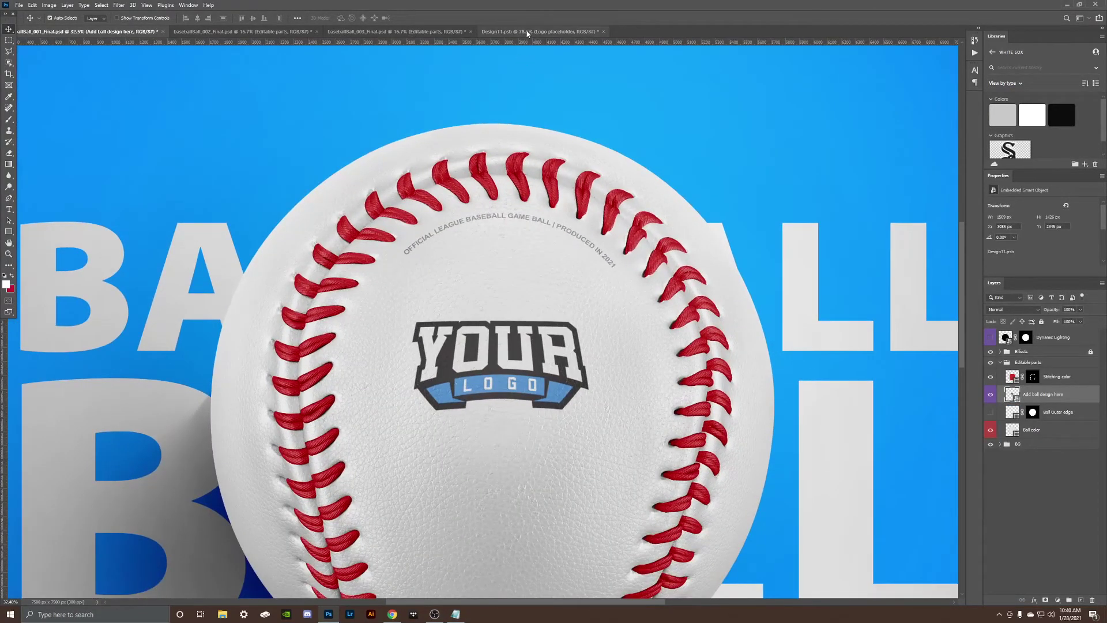
Change the arc text to 'OFFICIAL BASEBALL OF THE CHICAGO WHITE SOX' and save Design11.psb
{"action": "left_click", "coordinate": [540, 32]}
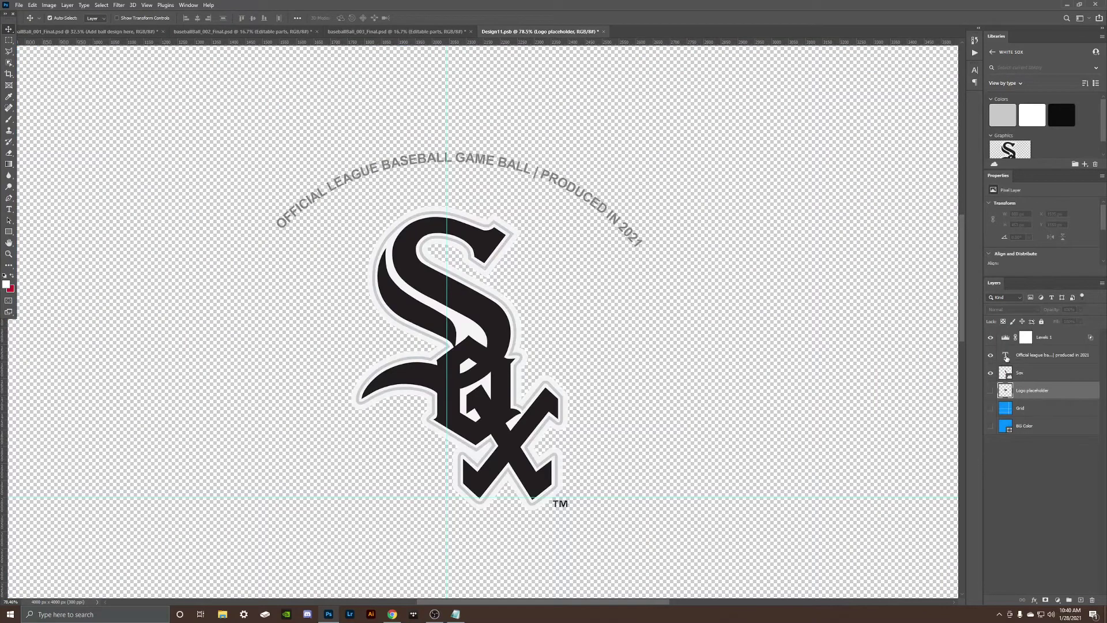
{"action": "double_click", "coordinate": [1005, 355]}
{"action": "type", "text": "O"}
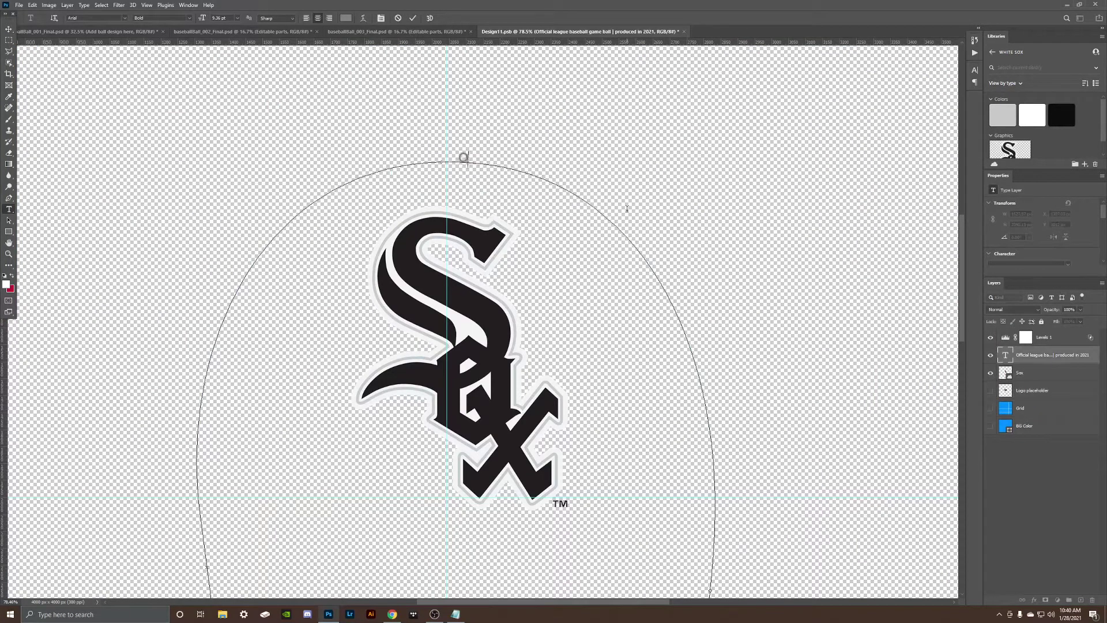
{"action": "type", "text": "FFICIAL BASE"}
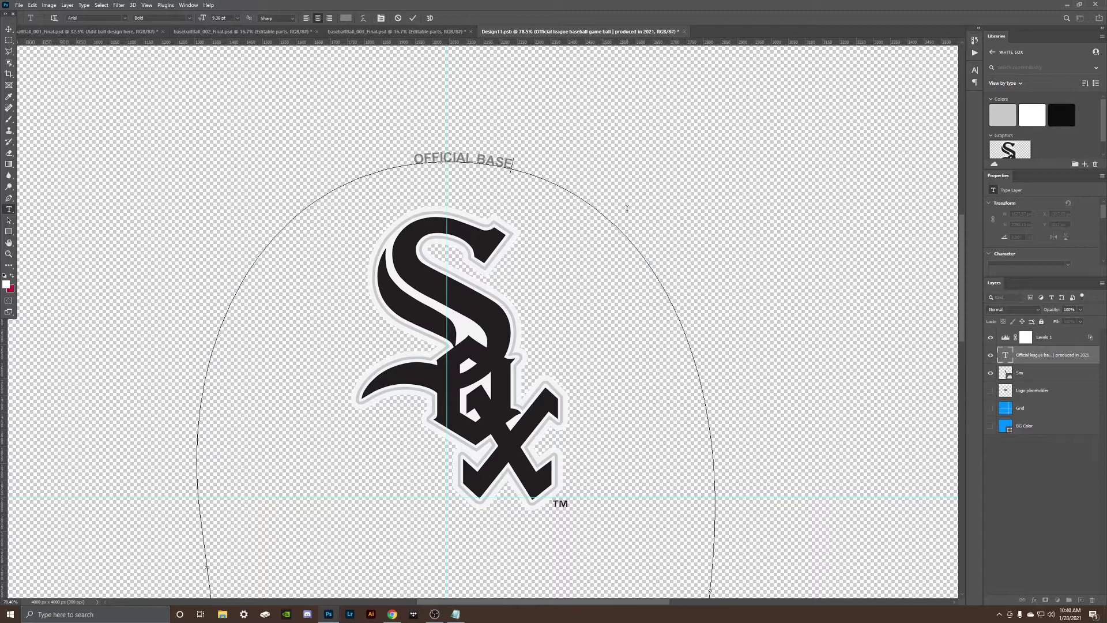
{"action": "type", "text": "BALL OF THE CHI"}
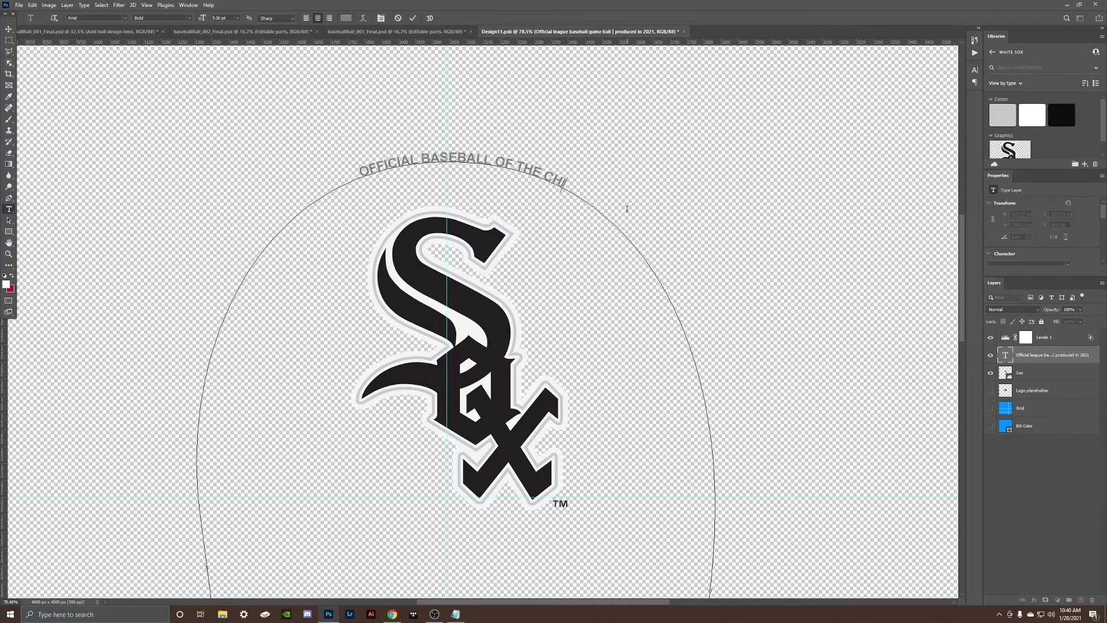
{"action": "type", "text": "CAGO WHITE SOX"}
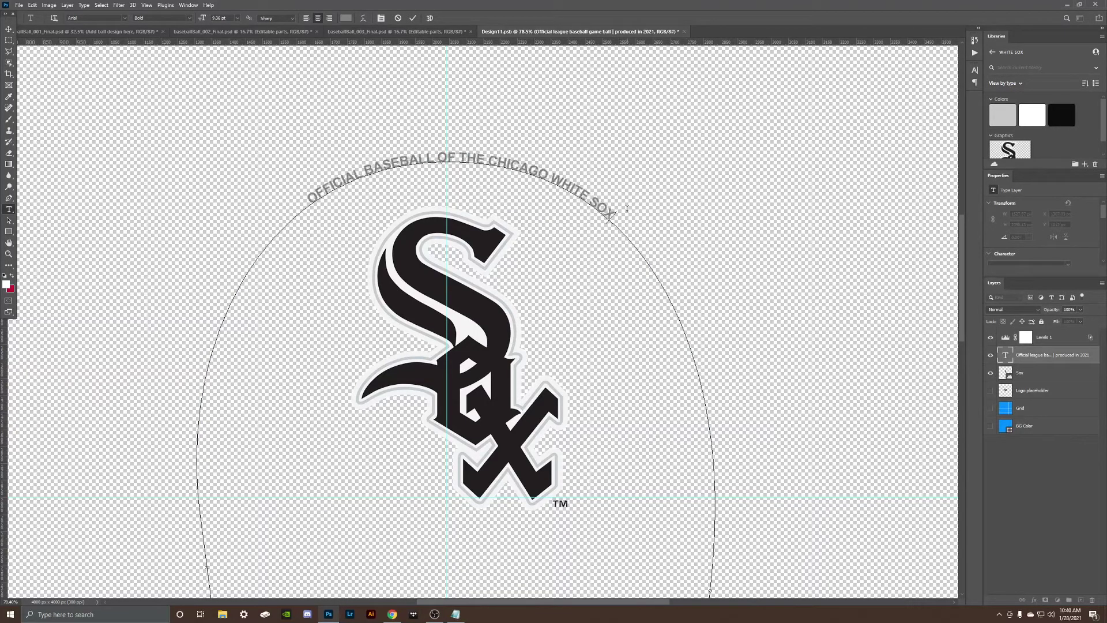
{"action": "left_click", "coordinate": [9, 29]}
{"action": "scroll", "coordinate": [524, 214], "scroll_direction": "down", "scroll_amount": 2, "text": "alt"}
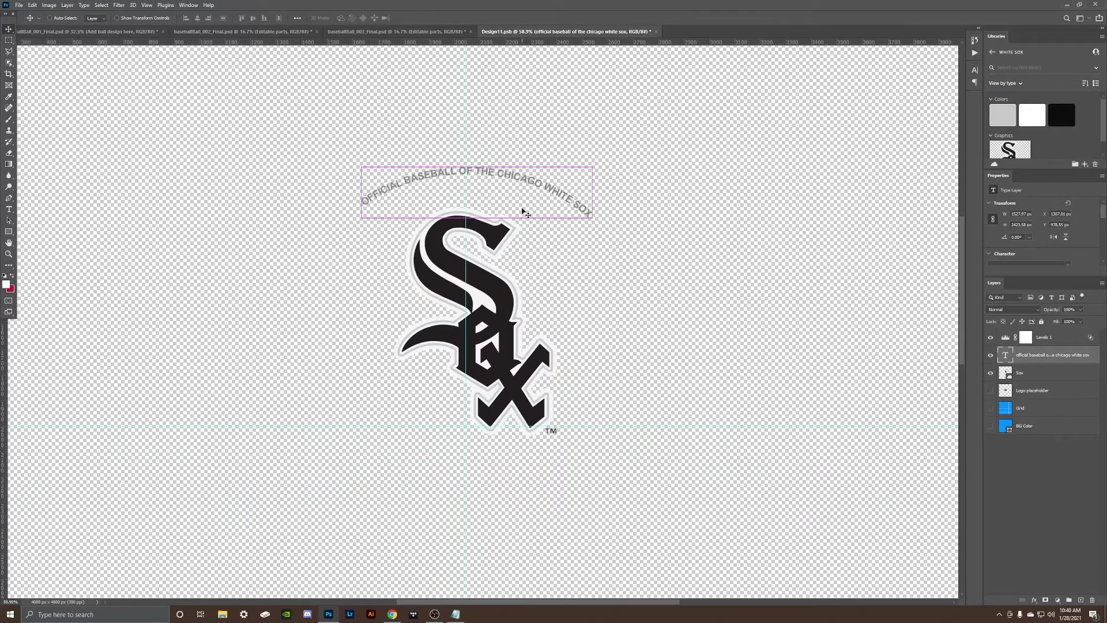
{"action": "key", "text": "ctrl+s"}
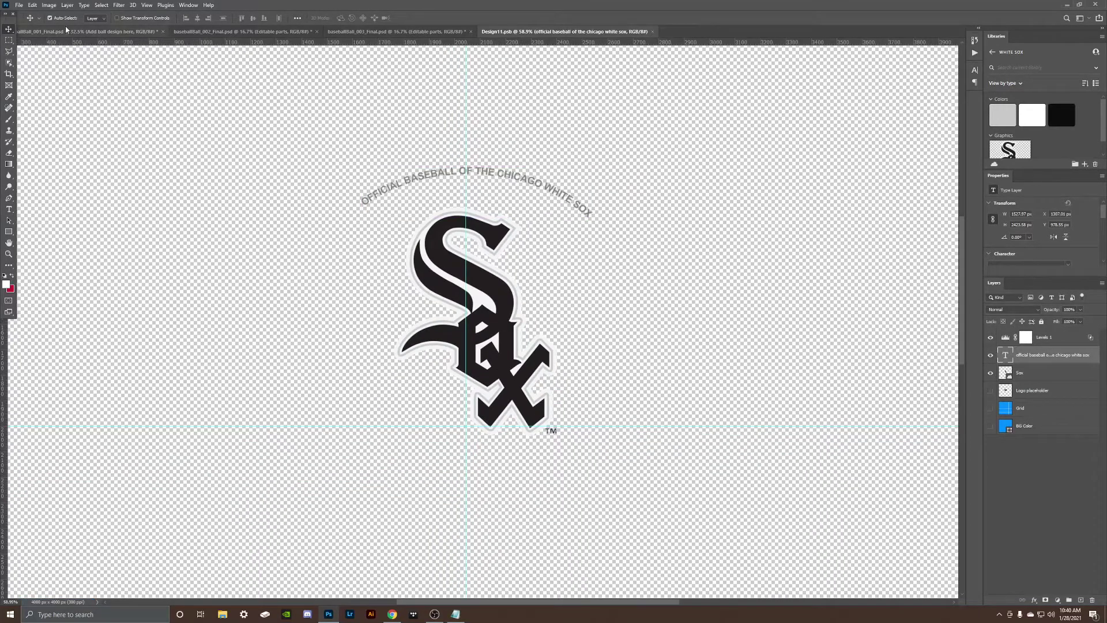
Toggle visibility of the Ball color, Ball Outer edge and Stitching color layers to preview them
{"action": "key", "text": "ctrl+Tab"}
{"action": "scroll", "coordinate": [524, 280], "scroll_direction": "down", "scroll_amount": 2, "text": "alt"}
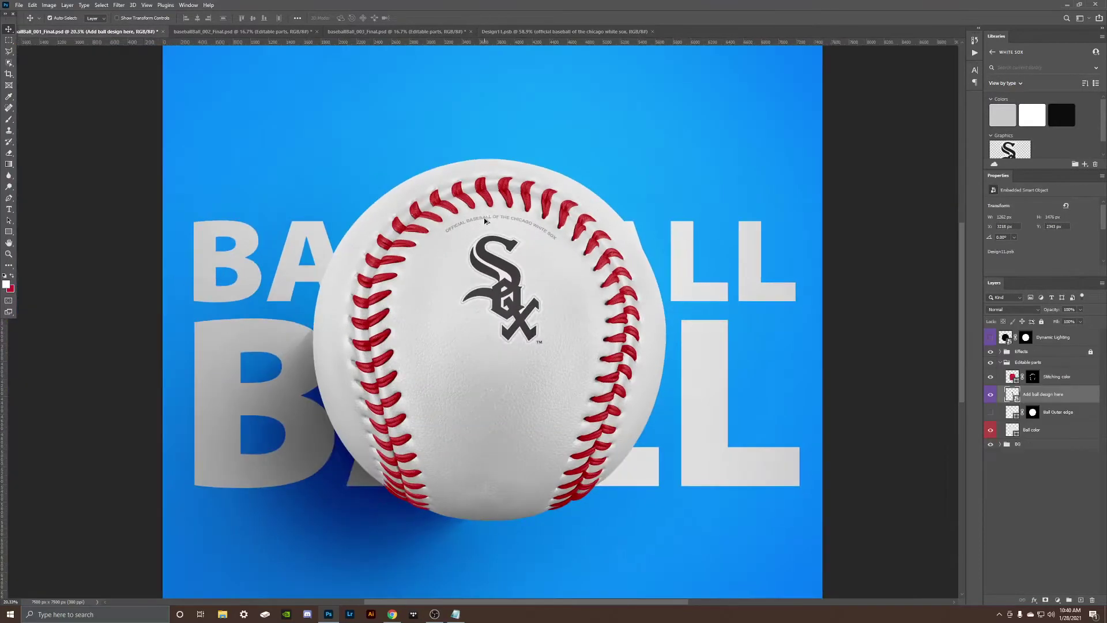
{"action": "scroll", "coordinate": [523, 279], "scroll_direction": "down", "scroll_amount": 2, "text": "alt"}
{"action": "scroll", "coordinate": [523, 280], "scroll_direction": "up", "scroll_amount": 3, "text": "alt"}
{"action": "scroll", "coordinate": [523, 280], "scroll_direction": "up", "scroll_amount": 1, "text": "alt"}
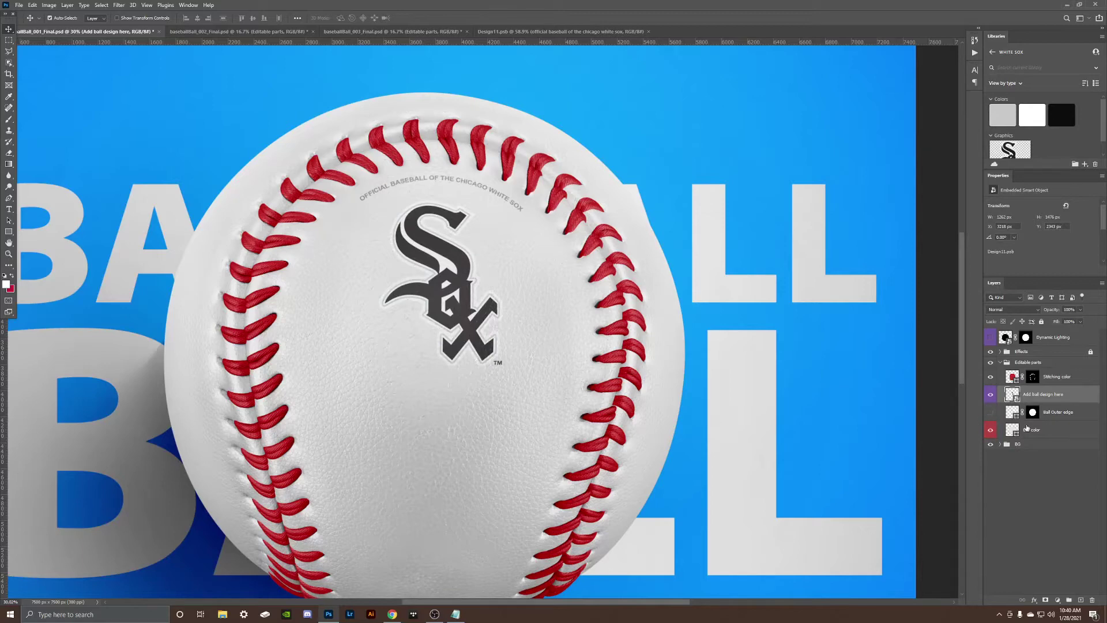
{"action": "left_click", "coordinate": [1034, 432]}
{"action": "left_click", "coordinate": [990, 430]}
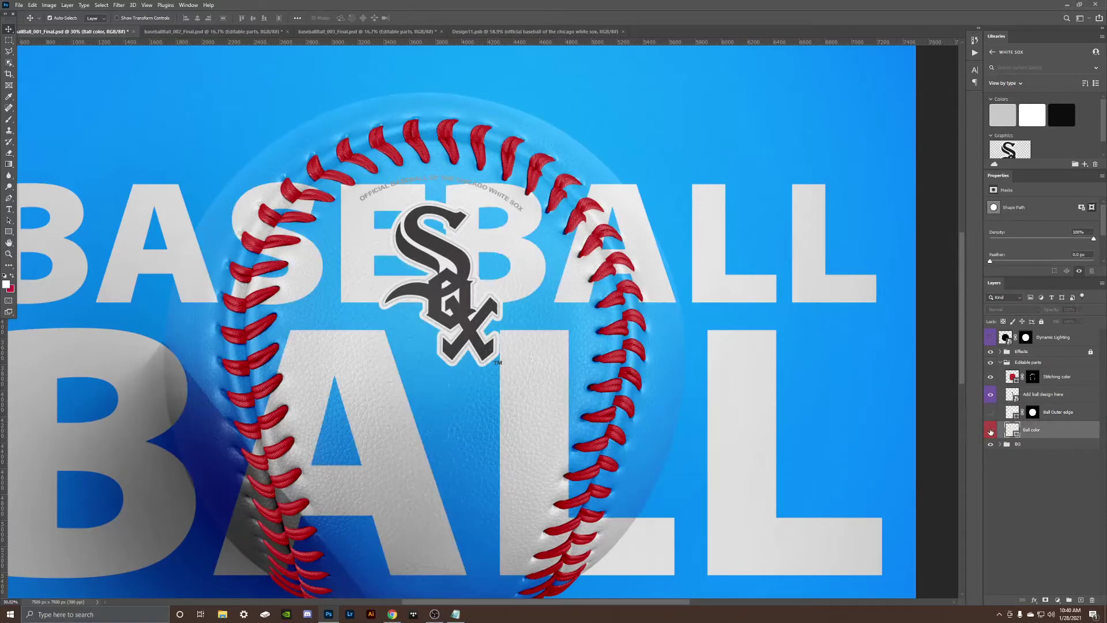
{"action": "left_click", "coordinate": [991, 431]}
{"action": "left_click", "coordinate": [1046, 415]}
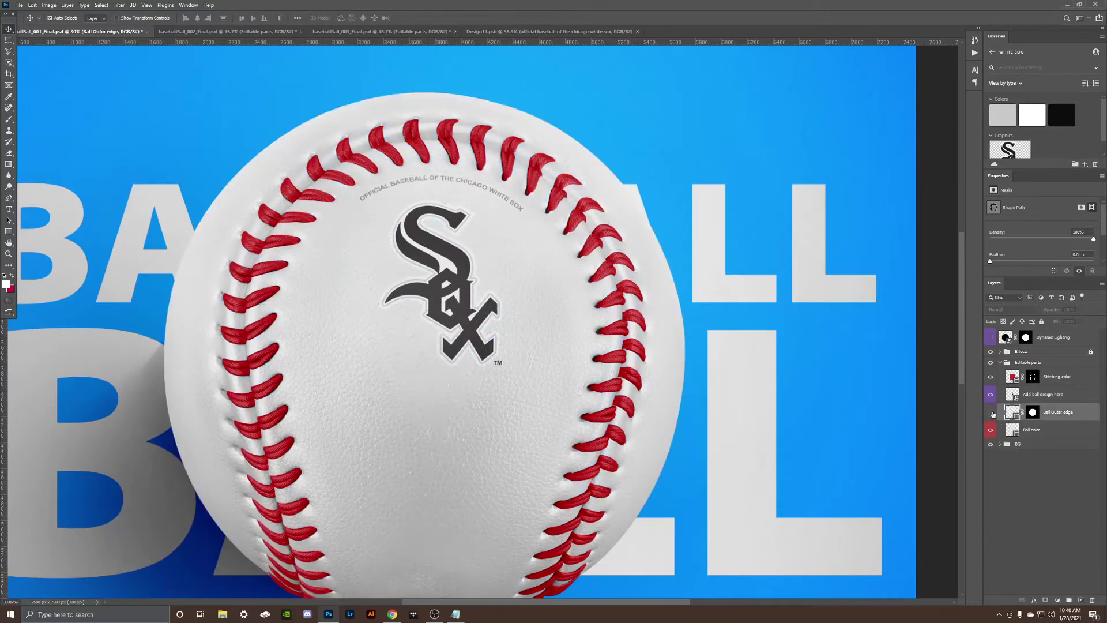
{"action": "left_click", "coordinate": [990, 412]}
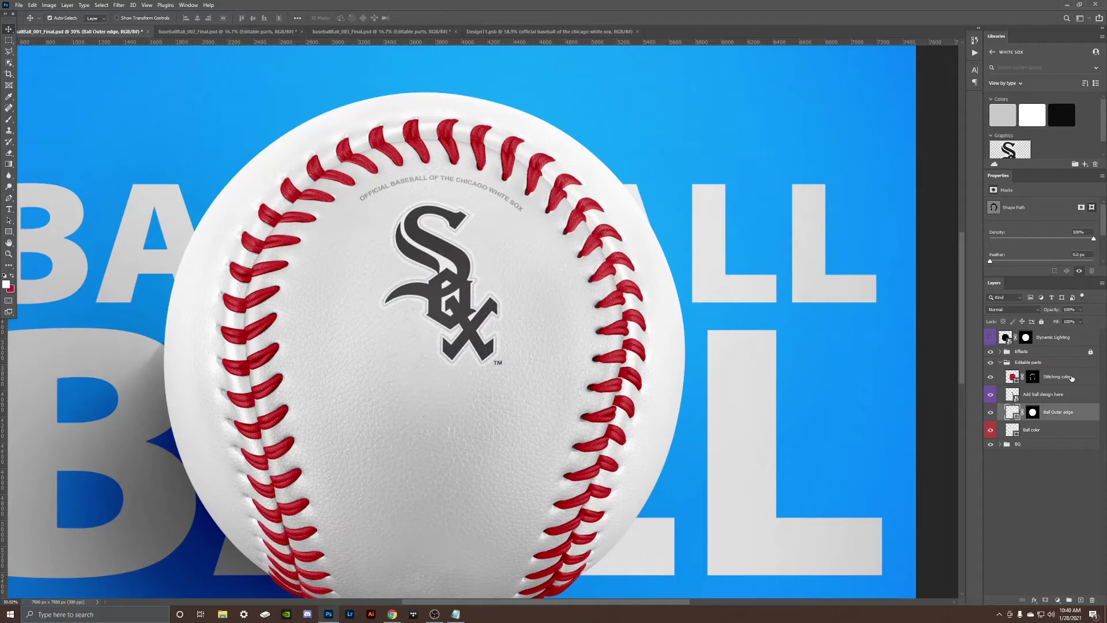
{"action": "left_click", "coordinate": [998, 378]}
{"action": "left_click", "coordinate": [991, 377]}
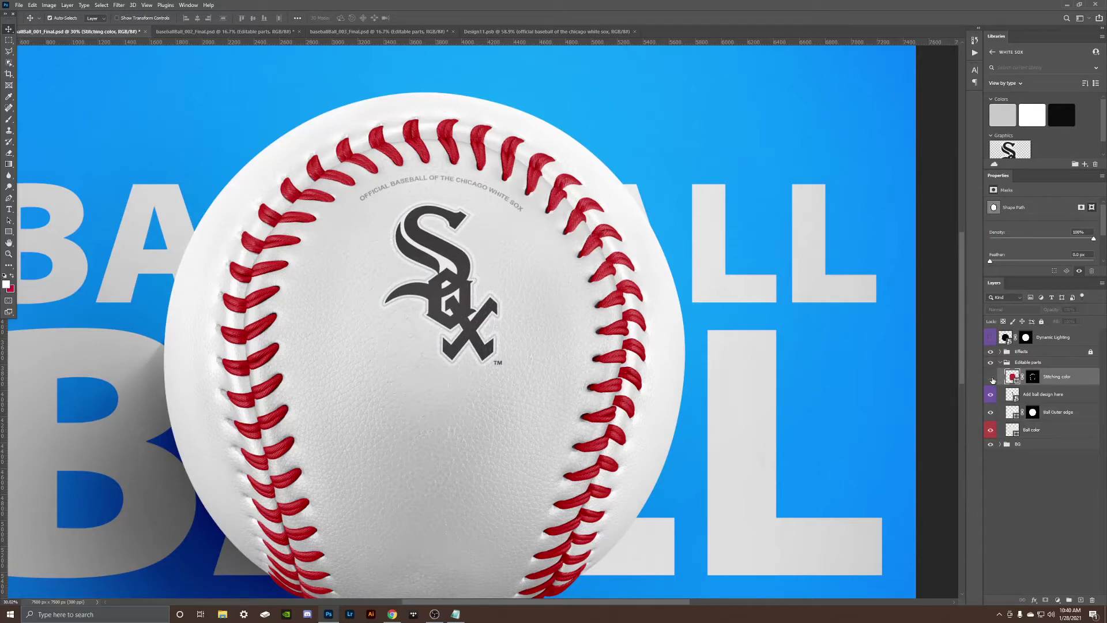
{"action": "left_click", "coordinate": [1012, 430]}
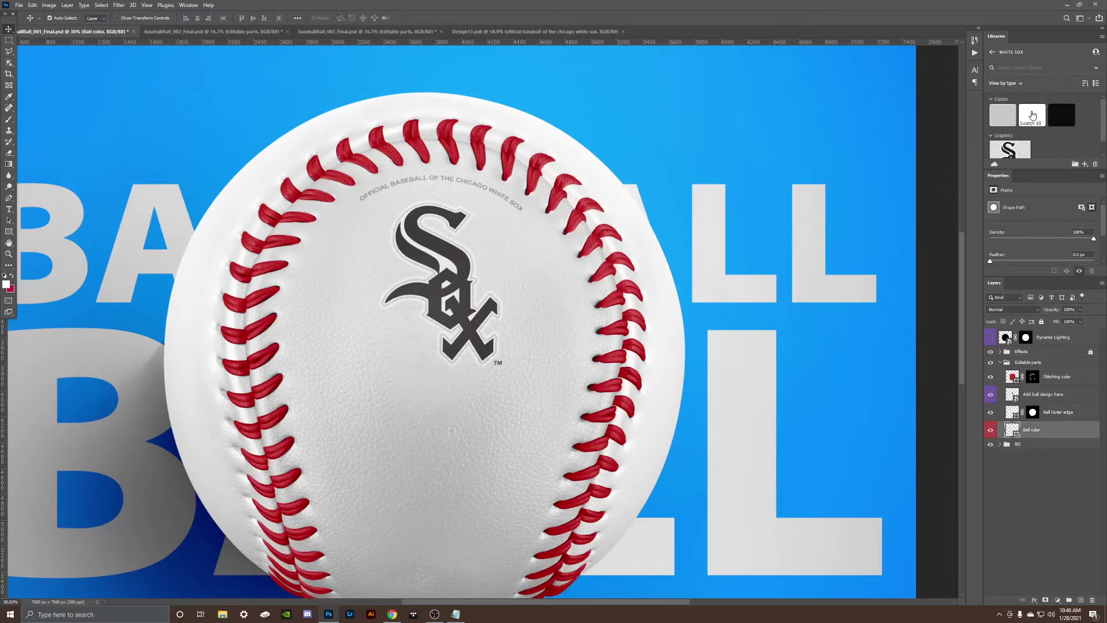
Tint the ball light grey, make the outer edge black and the stitching white
{"action": "left_click", "coordinate": [1002, 114]}
{"action": "left_click", "coordinate": [1060, 395]}
{"action": "left_click", "coordinate": [1062, 413]}
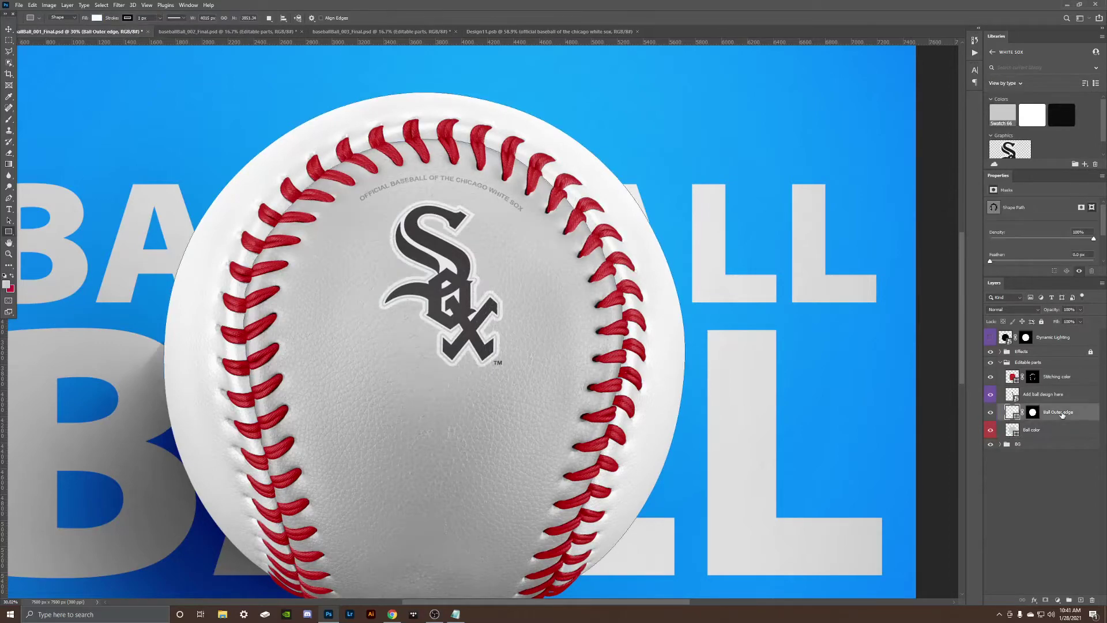
{"action": "left_click", "coordinate": [1063, 113]}
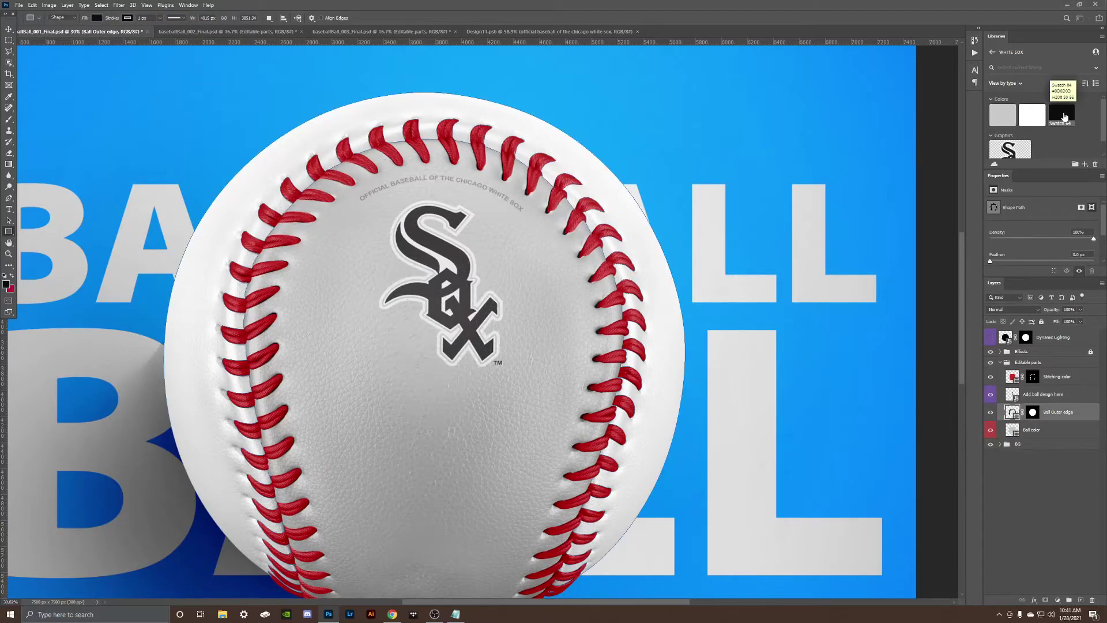
{"action": "left_click", "coordinate": [1053, 379]}
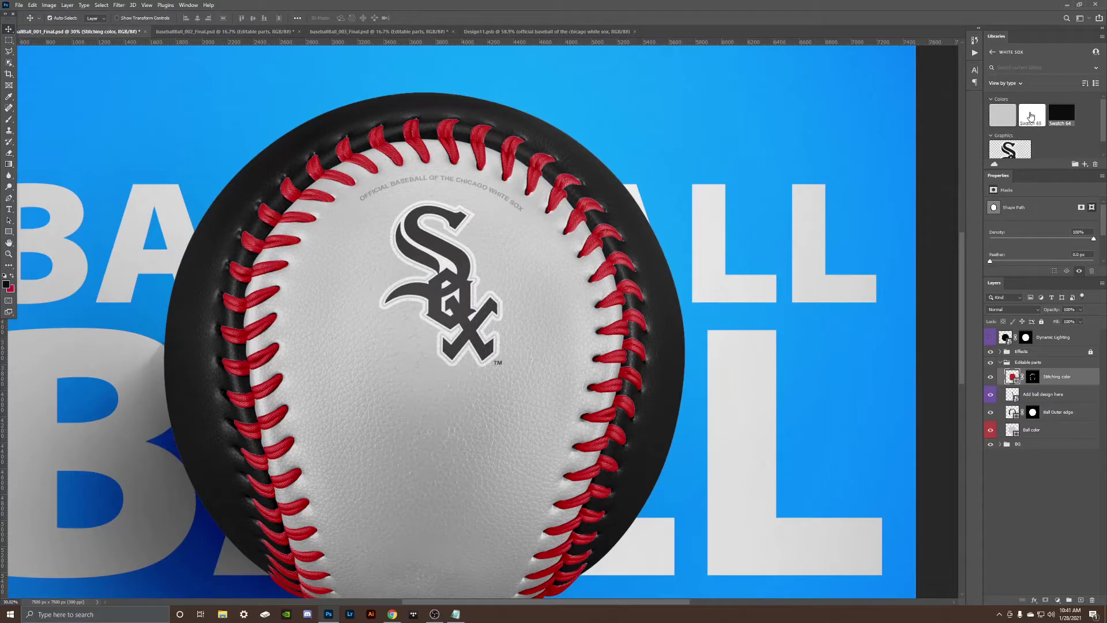
{"action": "left_click", "coordinate": [1031, 115]}
{"action": "scroll", "coordinate": [540, 372], "scroll_direction": "down", "scroll_amount": 2}
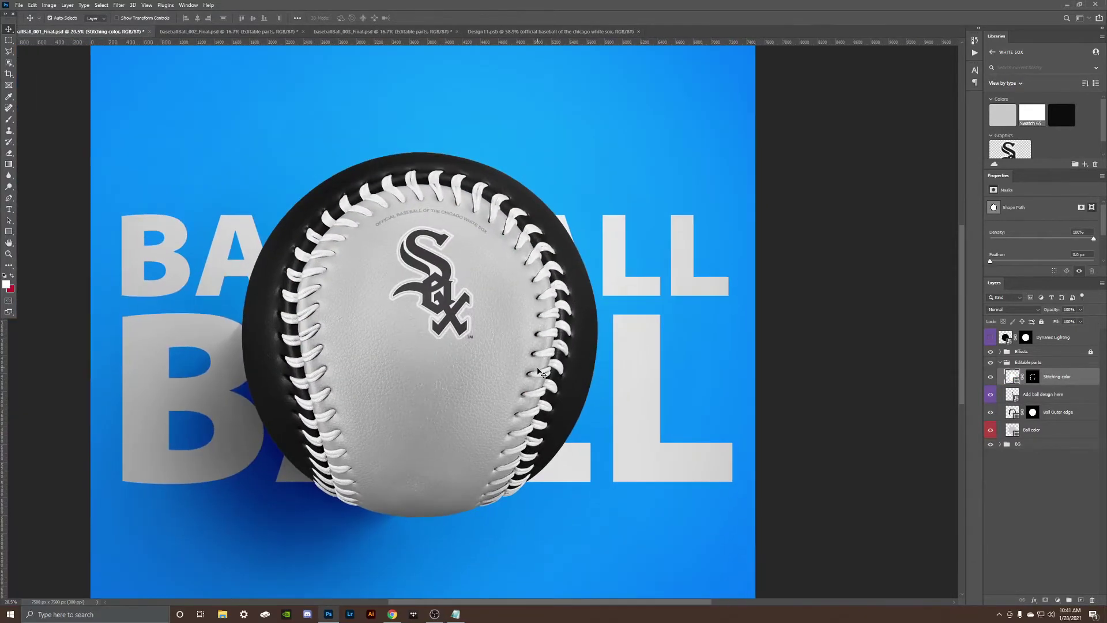
In BG effects, hide Side Shadow and Bottom Shadow and enable Floating Shadow
{"action": "left_click", "coordinate": [999, 446]}
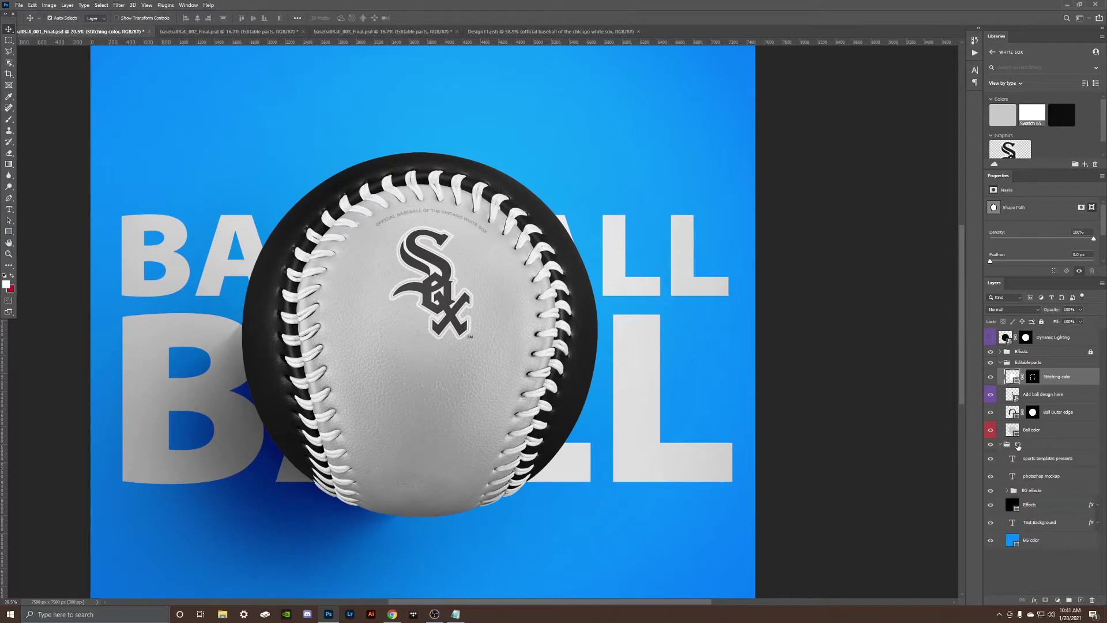
{"action": "left_click", "coordinate": [1025, 490]}
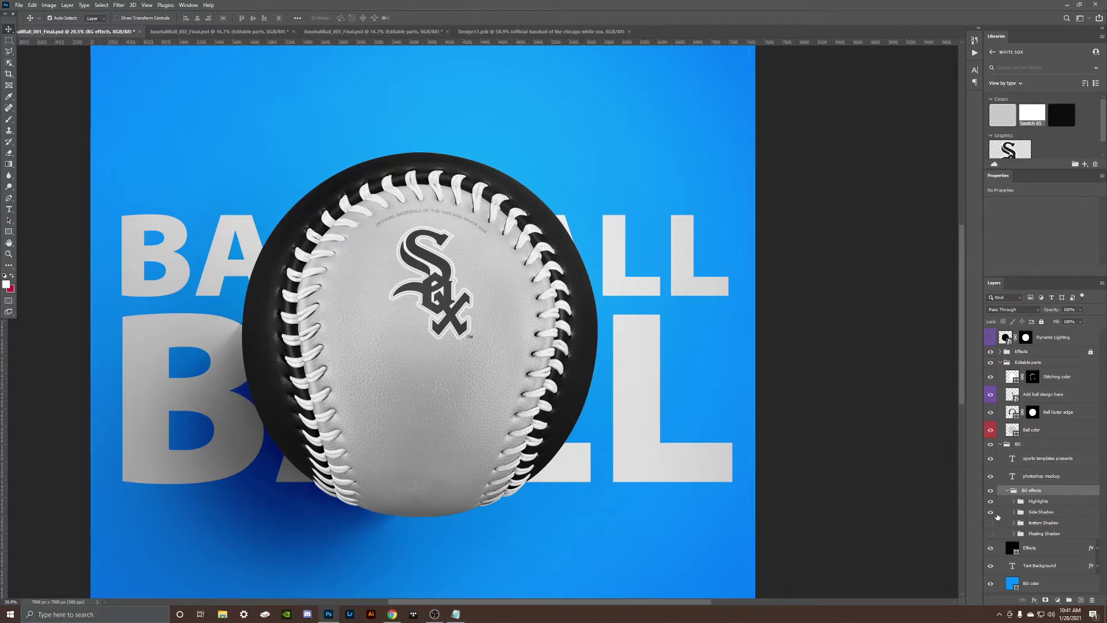
{"action": "left_click", "coordinate": [989, 528]}
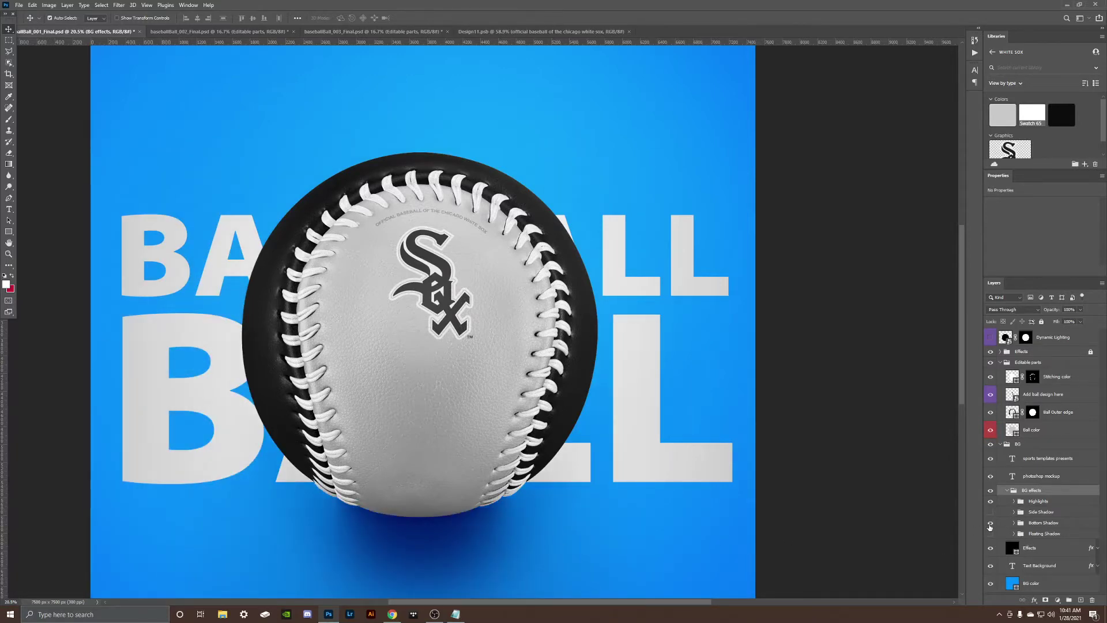
{"action": "left_click", "coordinate": [991, 537]}
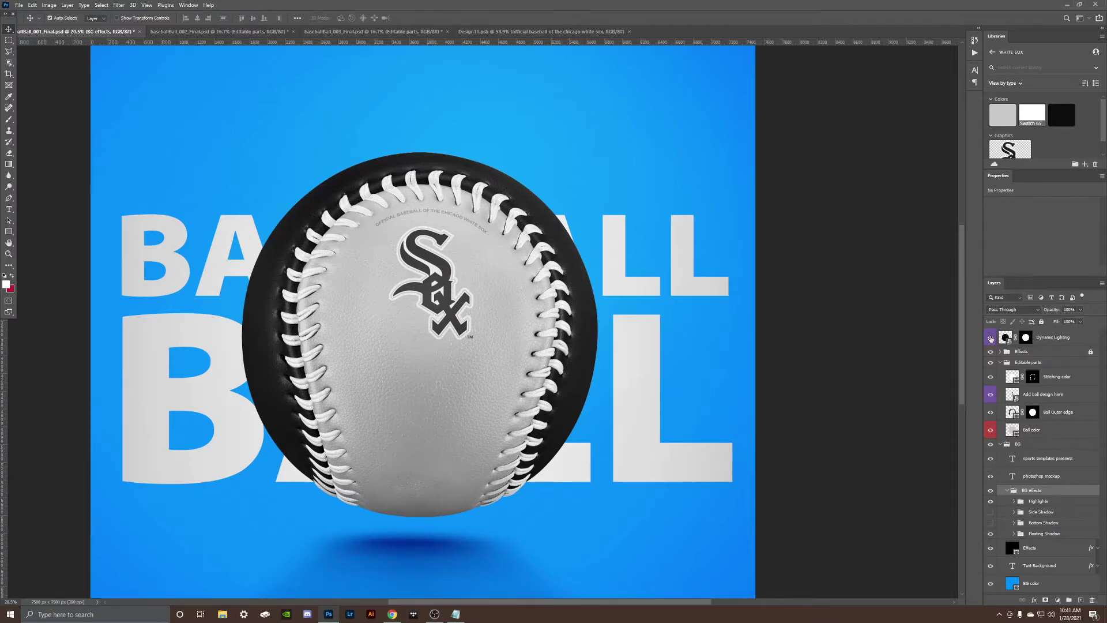
In Dynamic Lighting, raise the Channel Mixer red and green and shift the Hue/Saturation hue
{"action": "double_click", "coordinate": [1005, 337]}
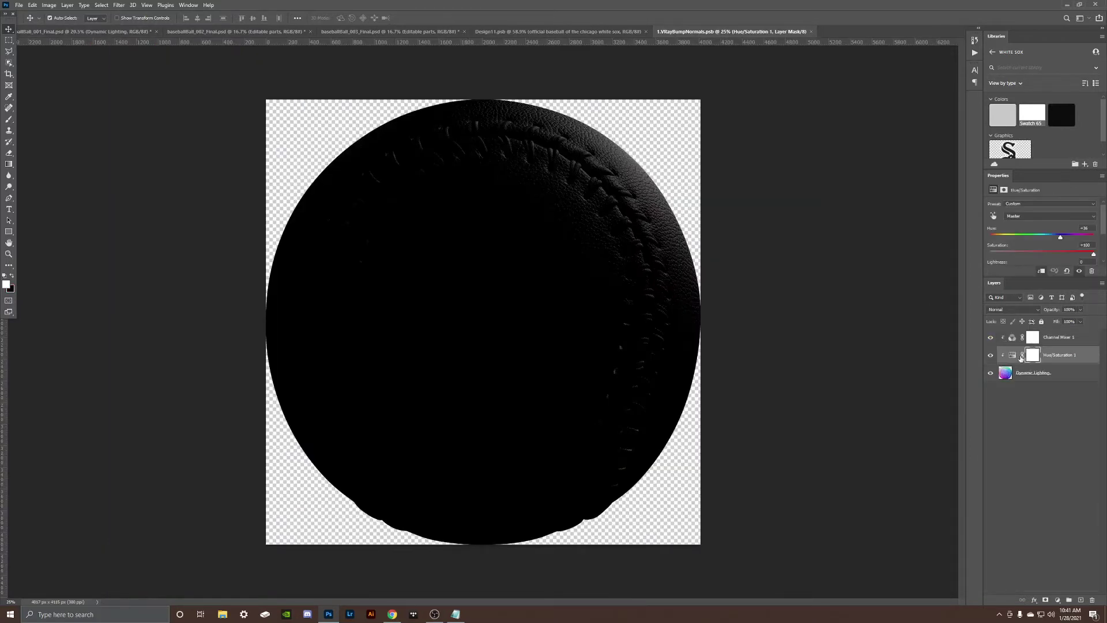
{"action": "left_click", "coordinate": [1013, 339]}
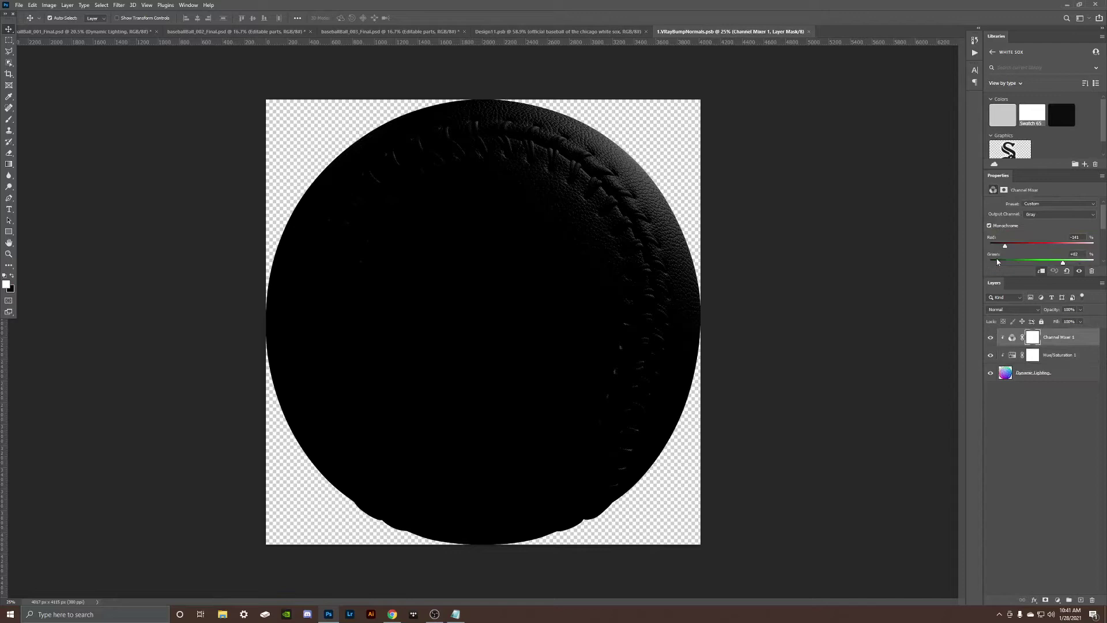
{"action": "left_click_drag", "start_coordinate": [1005, 248], "coordinate": [1029, 246]}
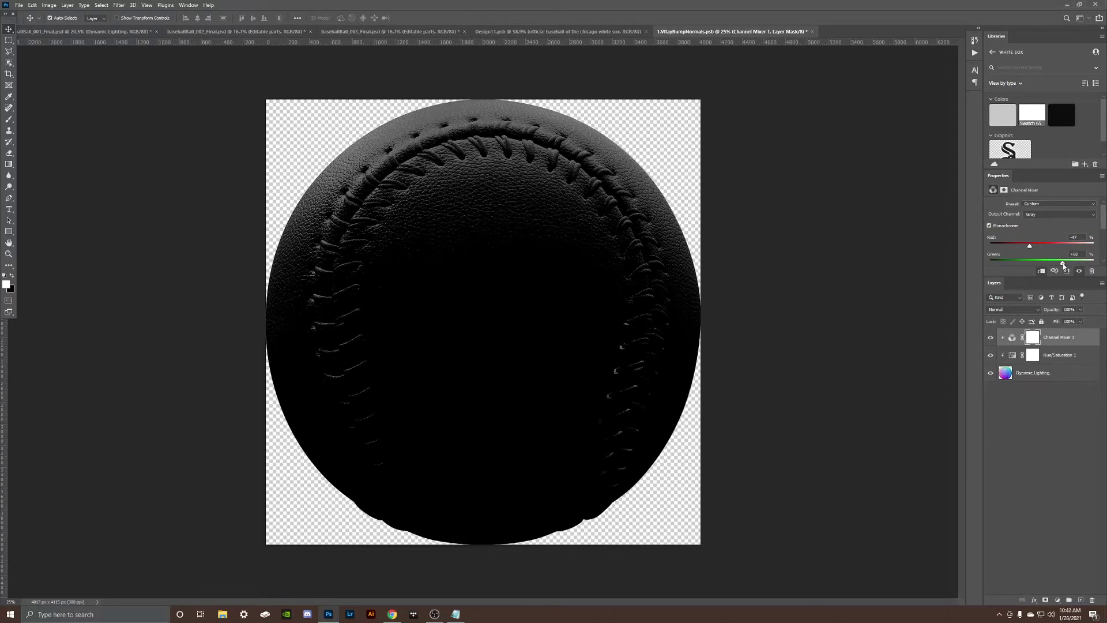
{"action": "left_click_drag", "start_coordinate": [1064, 266], "coordinate": [1066, 266]}
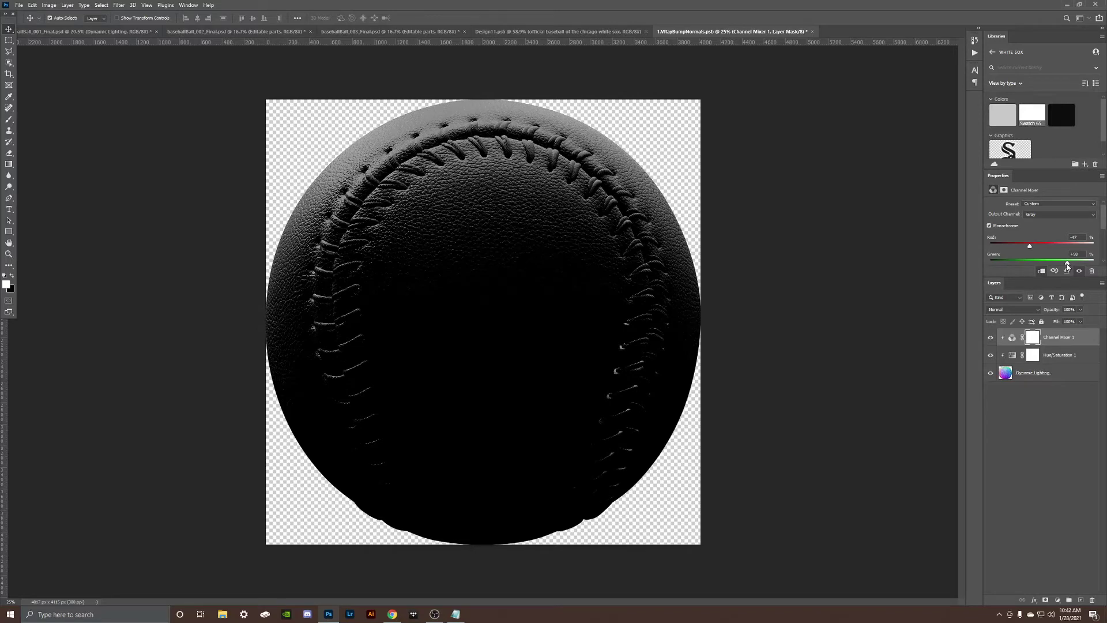
{"action": "left_click", "coordinate": [1014, 355]}
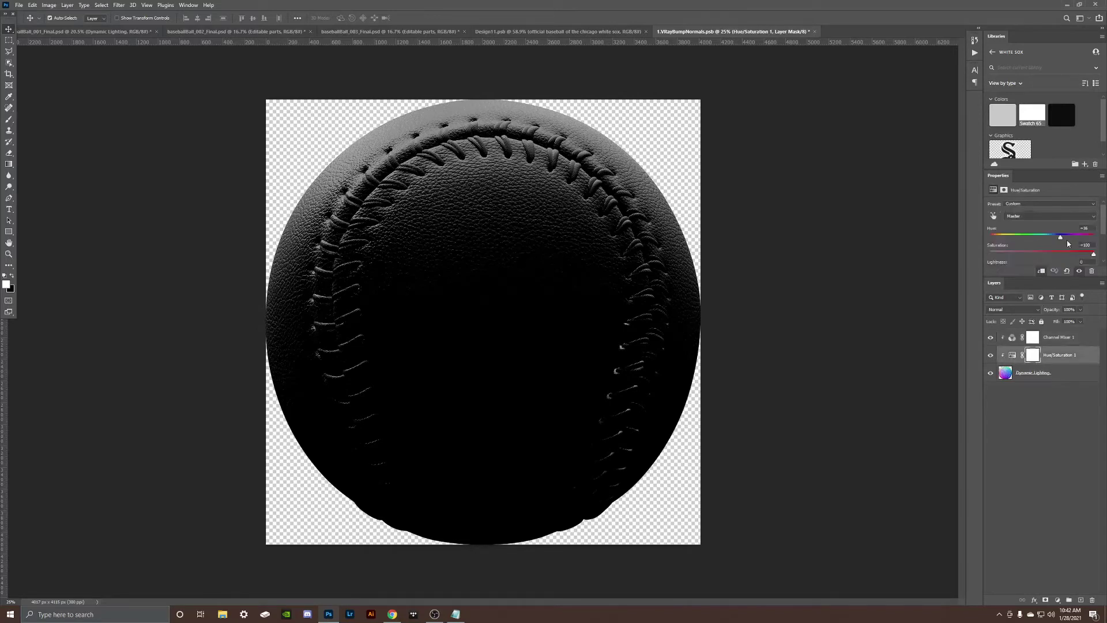
{"action": "left_click_drag", "start_coordinate": [1060, 240], "coordinate": [1056, 239]}
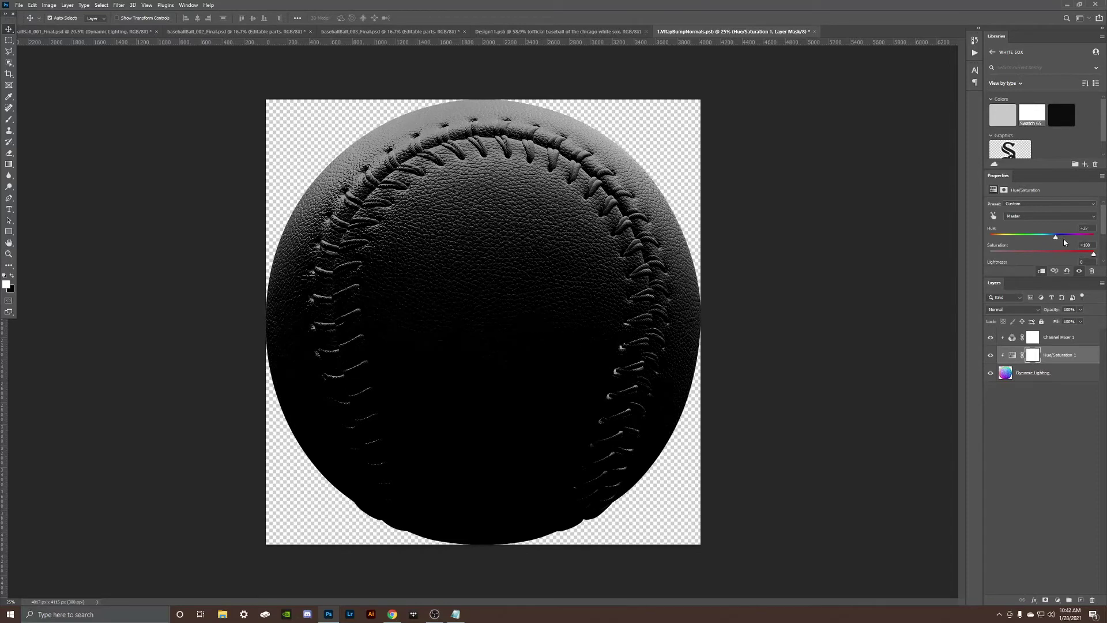
{"action": "mouse_move", "coordinate": [1105, 232]}
{"action": "left_mouse_down"}
{"action": "mouse_move", "coordinate": [1105, 246]}
{"action": "mouse_move", "coordinate": [1024, 248]}
{"action": "left_mouse_up"}
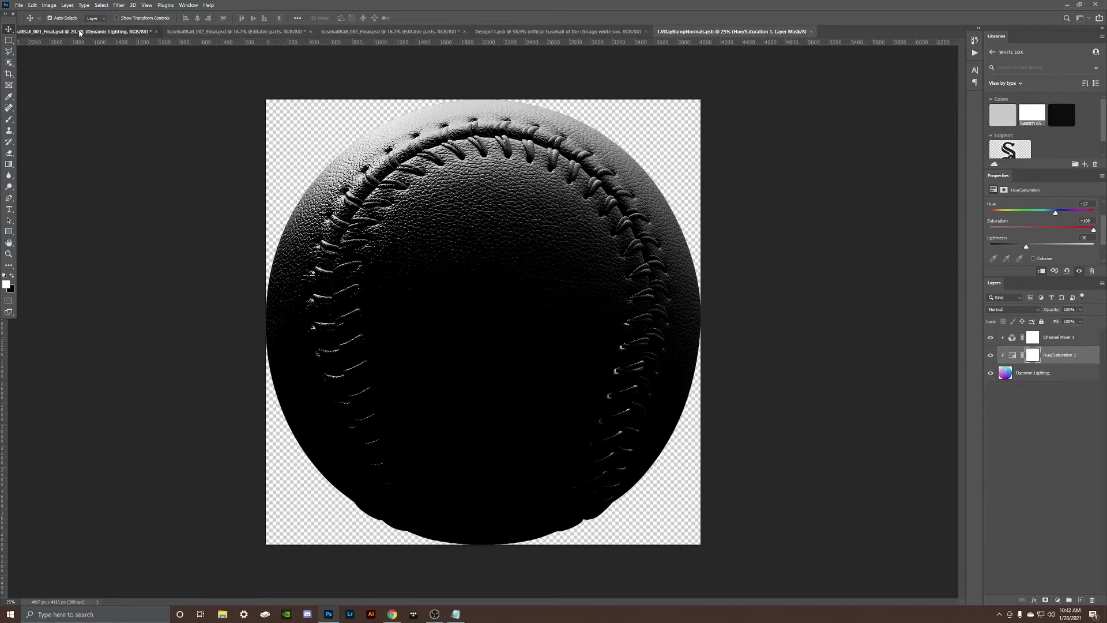
Switch to the second mockup and lock its Effects group
{"action": "key", "text": "ctrl+Tab"}
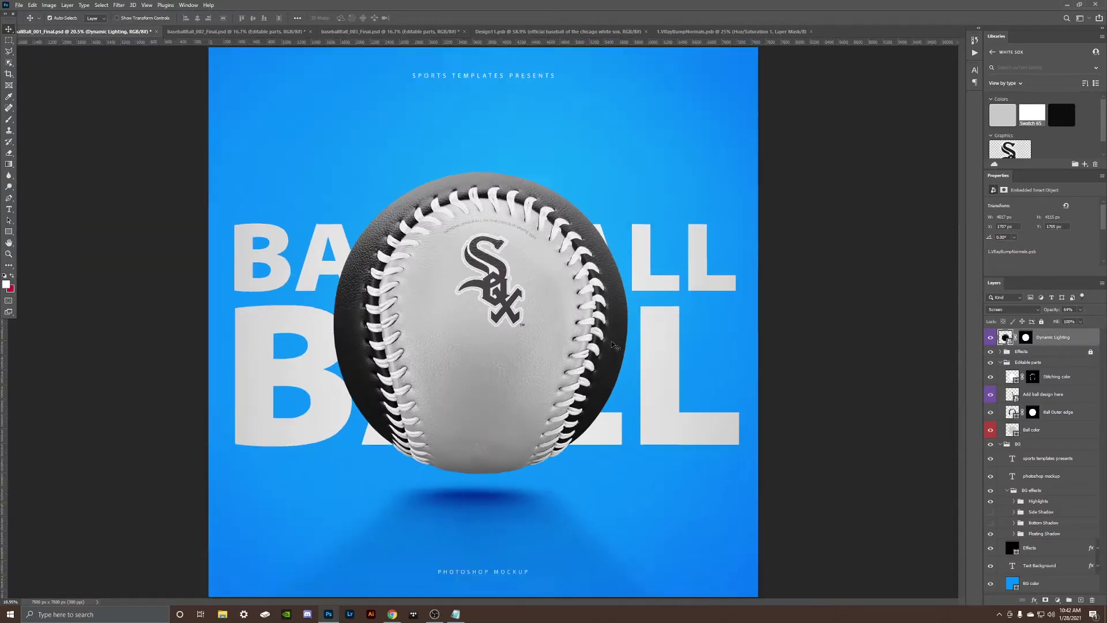
{"action": "key", "text": "ctrl+0"}
{"action": "key", "text": "ctrl+Tab"}
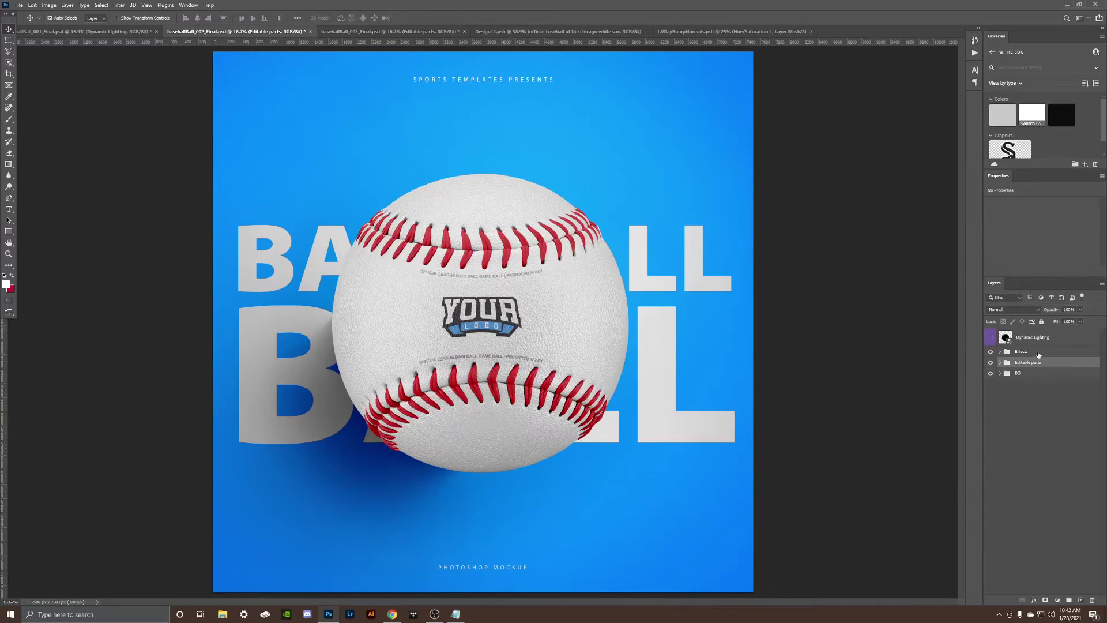
{"action": "left_click", "coordinate": [1038, 355]}
{"action": "left_click", "coordinate": [1041, 322]}
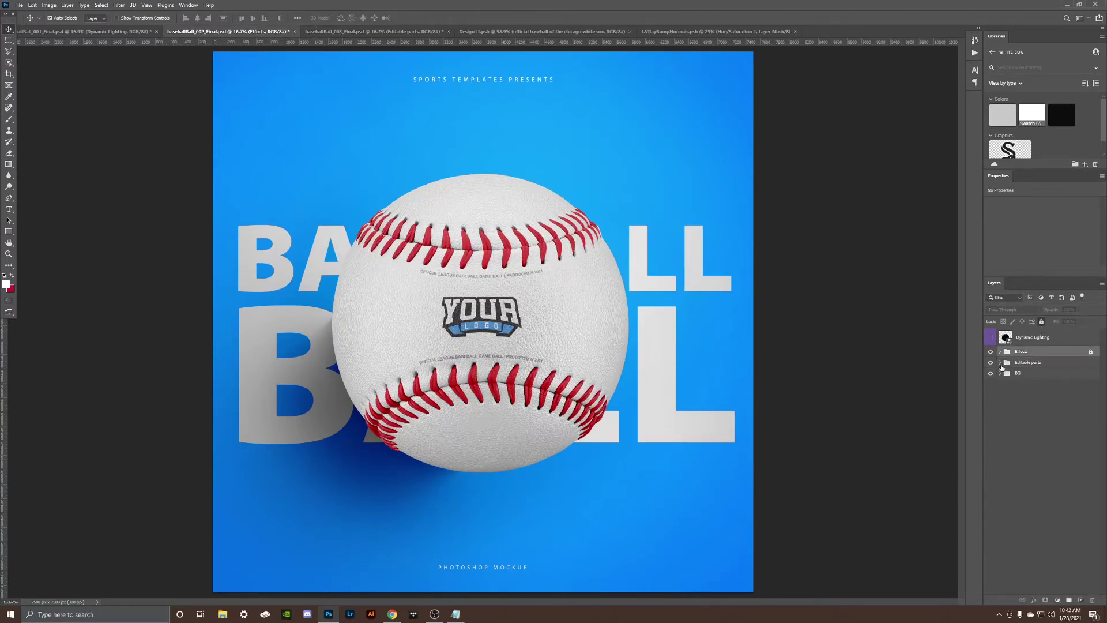
Expand Editable parts and open the Add ball design here smart object
{"action": "left_click", "coordinate": [1001, 362]}
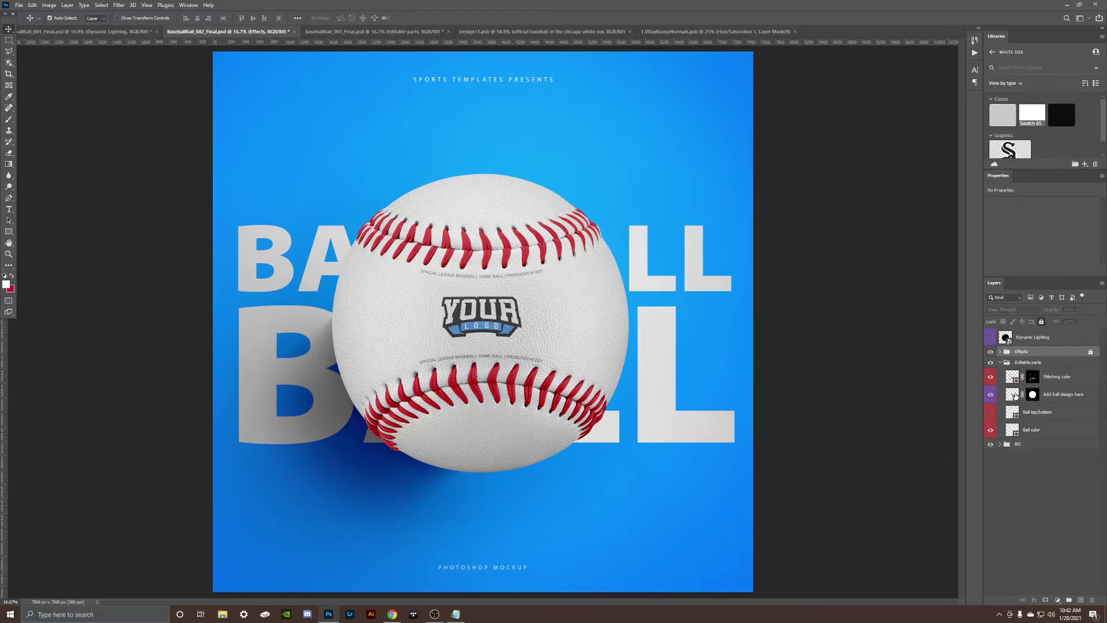
{"action": "left_click", "coordinate": [1047, 400]}
{"action": "double_click", "coordinate": [1012, 394]}
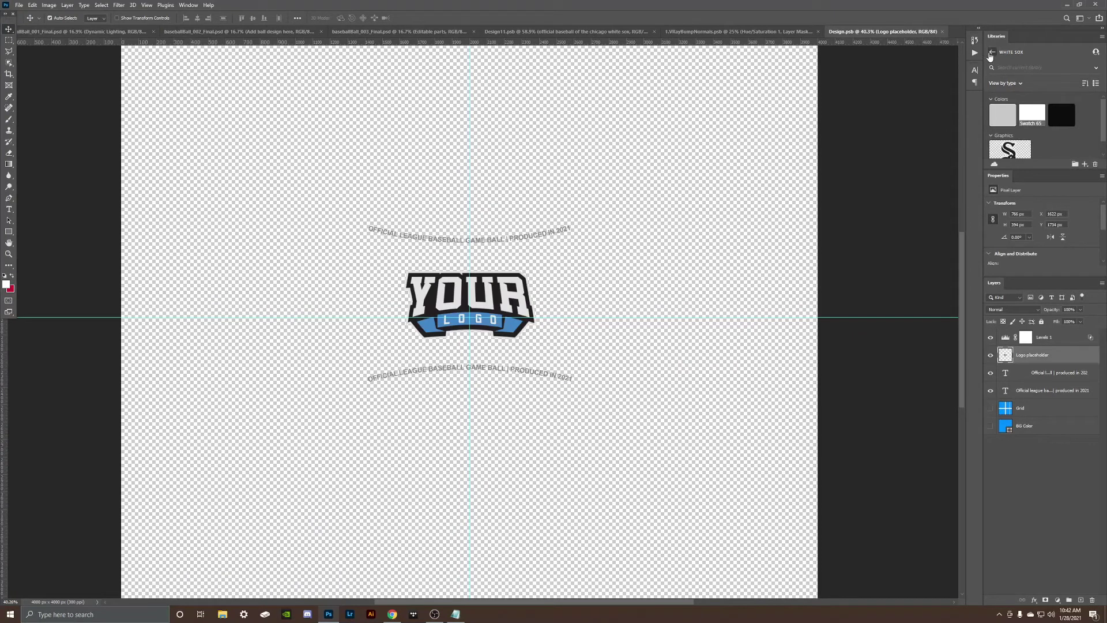
Place a small centred Cincinnati Reds library logo and hide the dark logo placeholder
{"action": "left_click", "coordinate": [992, 52]}
{"action": "left_click", "coordinate": [1019, 123]}
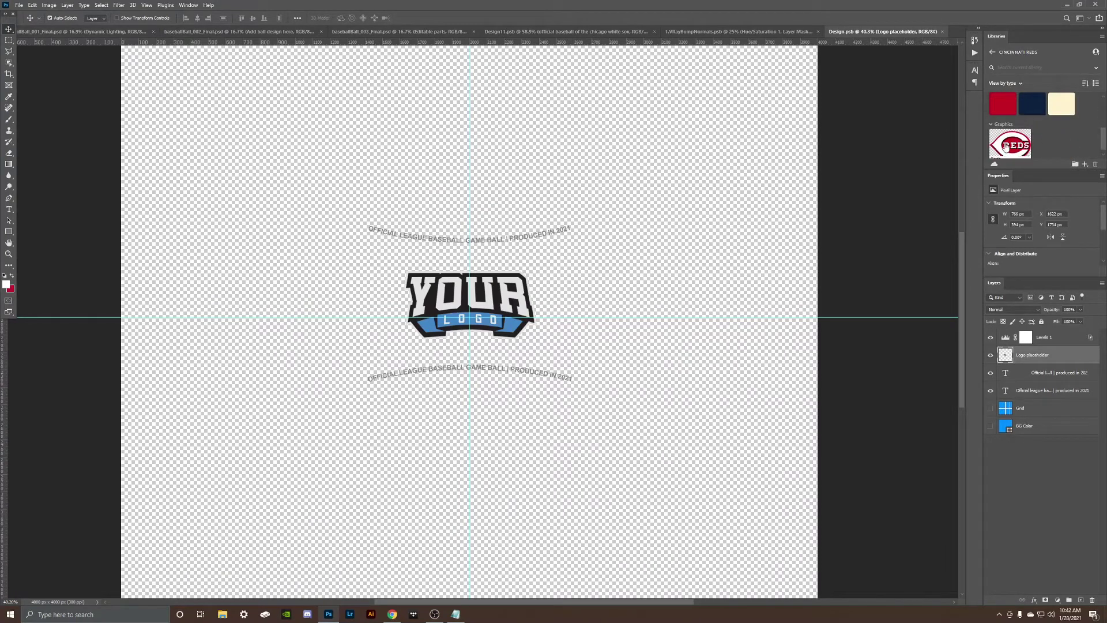
{"action": "left_click_drag", "start_coordinate": [1017, 143], "coordinate": [525, 273]}
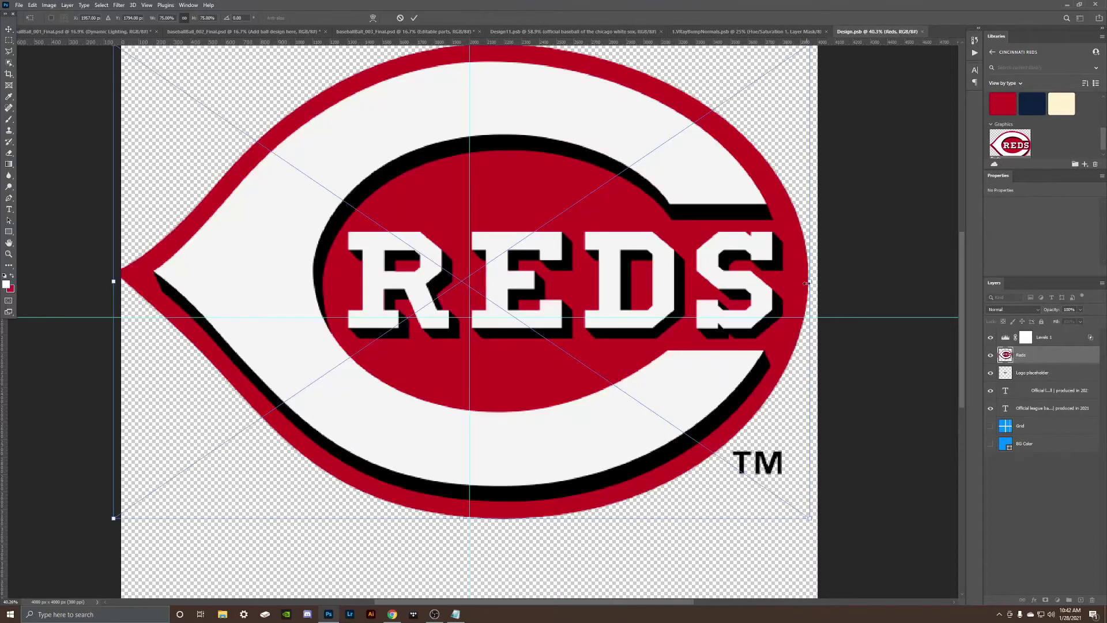
{"action": "mouse_move", "coordinate": [809, 282]}
{"action": "left_mouse_down"}
{"action": "mouse_move", "coordinate": [515, 292]}
{"action": "mouse_move", "coordinate": [545, 270]}
{"action": "mouse_move", "coordinate": [530, 257]}
{"action": "mouse_move", "coordinate": [515, 304]}
{"action": "left_mouse_up"}
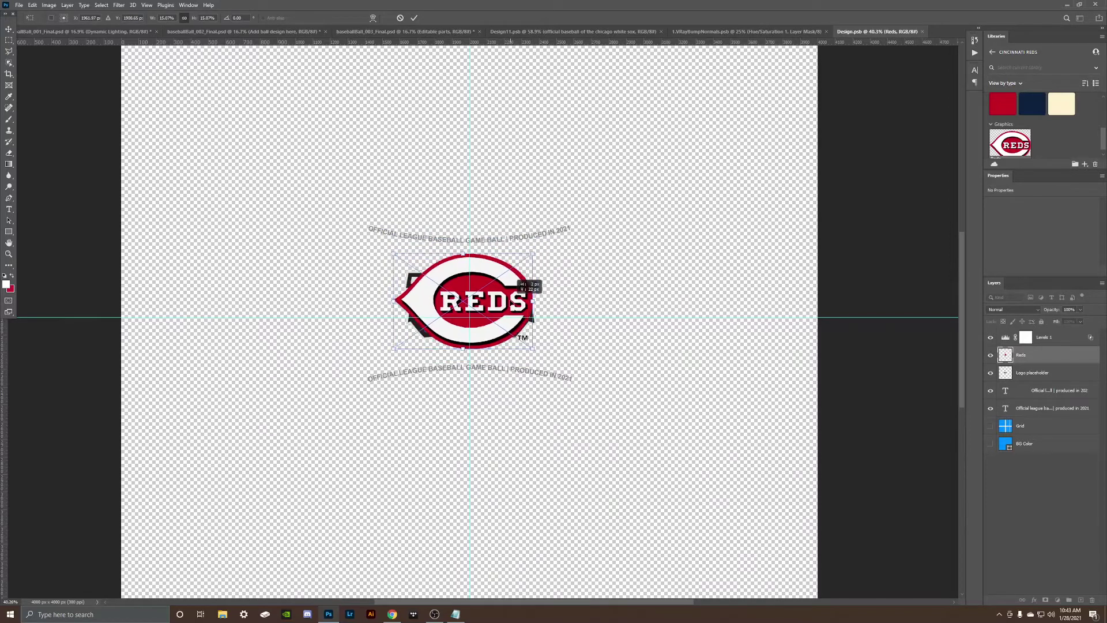
{"action": "key", "text": "Return"}
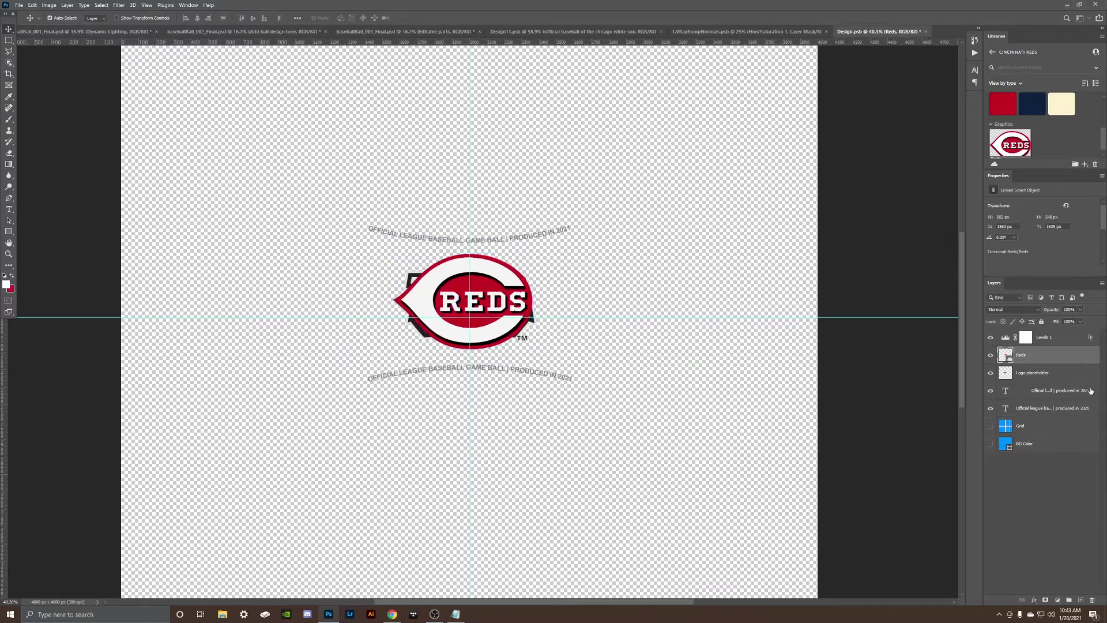
{"action": "left_click", "coordinate": [991, 375]}
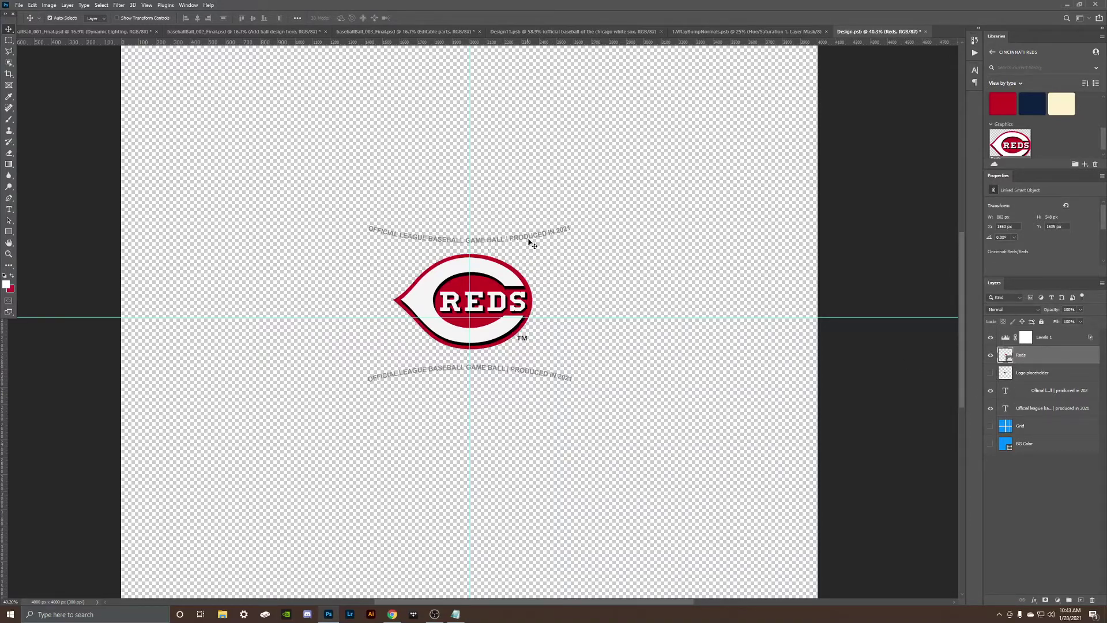
Set the lower arc to the Reds vs. Cardinals May 25, 2021 text and start clearing the upper arc
{"action": "double_click", "coordinate": [1004, 391]}
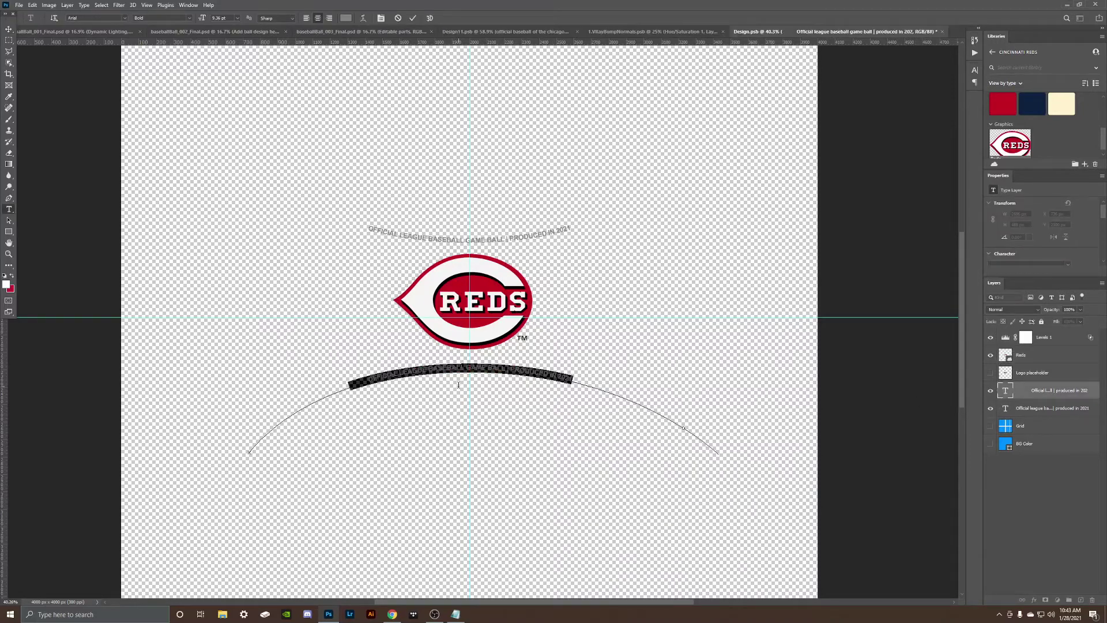
{"action": "type", "text": "CINCINNAT"}
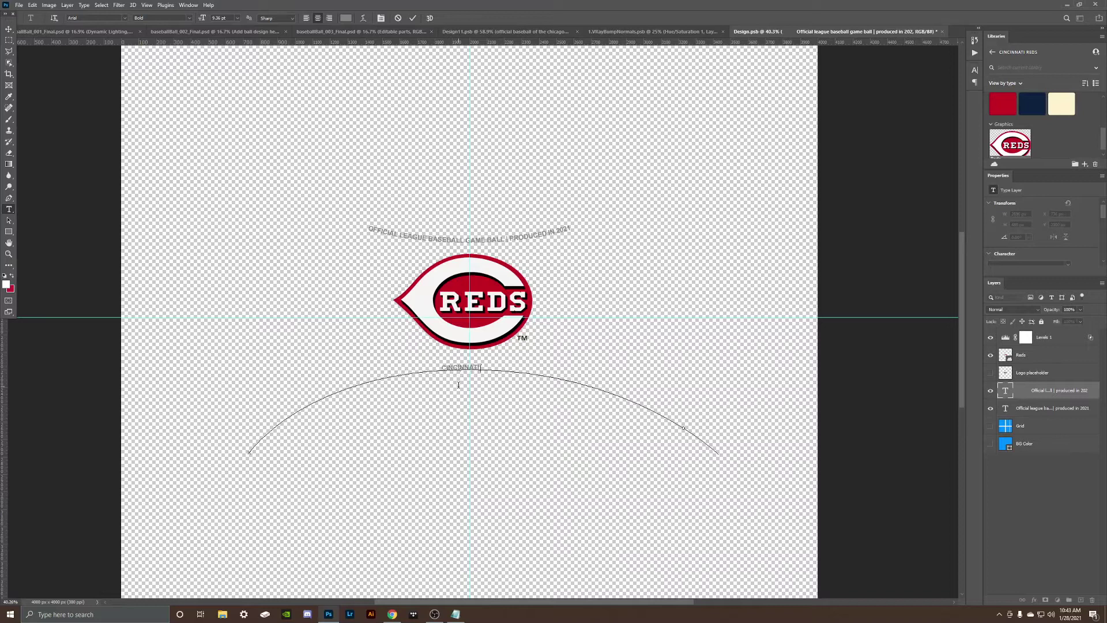
{"action": "type", "text": "I REDS VS."}
{"action": "type", "text": " ST. LOU"}
{"action": "type", "text": "IS CARDINALS"}
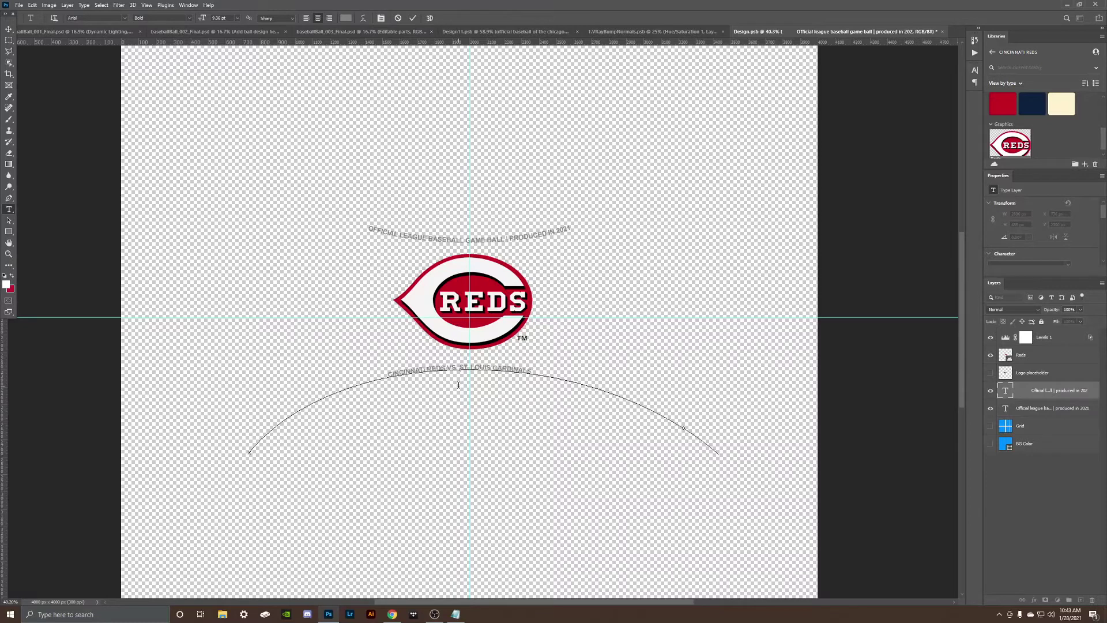
{"action": "type", "text": ", MAY 4"}
{"action": "type", "text": "25, 2020"}
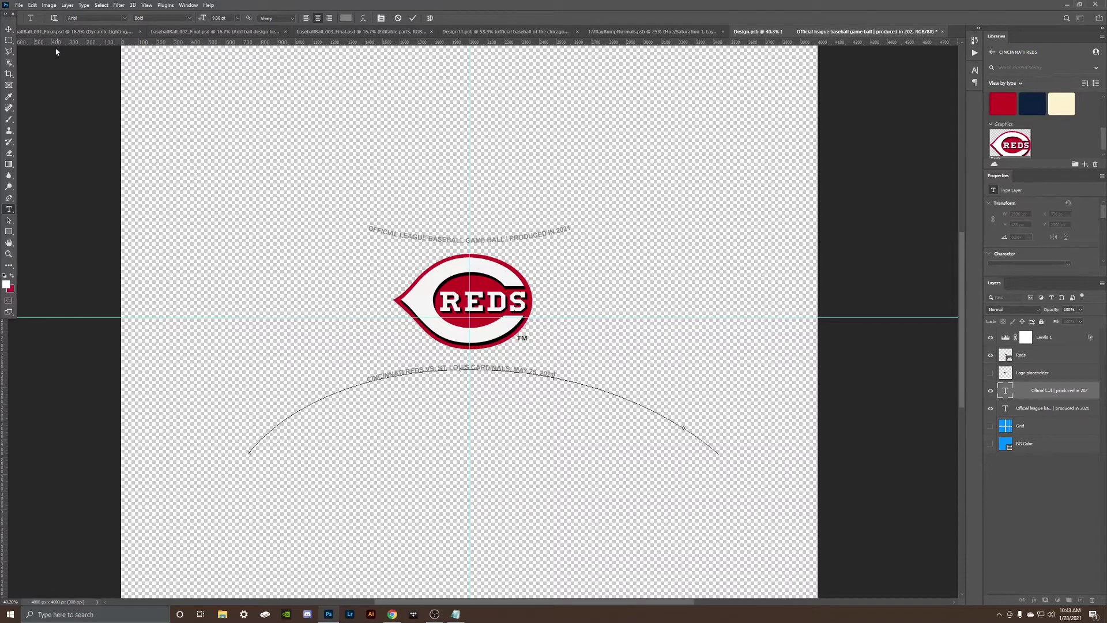
{"action": "left_click", "coordinate": [9, 28]}
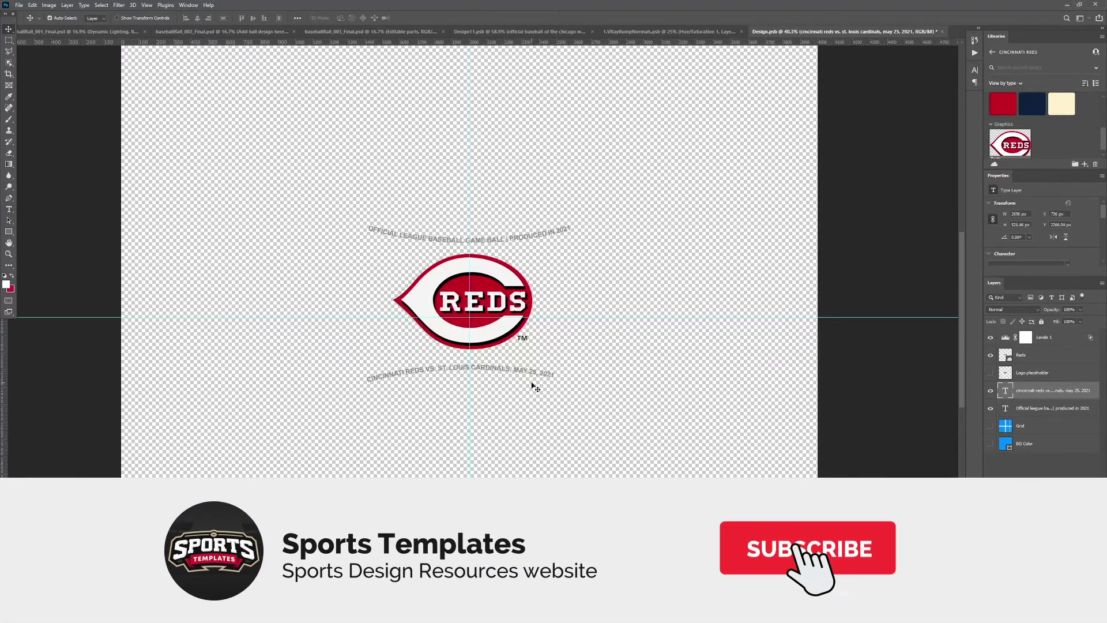
{"action": "double_click", "coordinate": [1006, 408]}
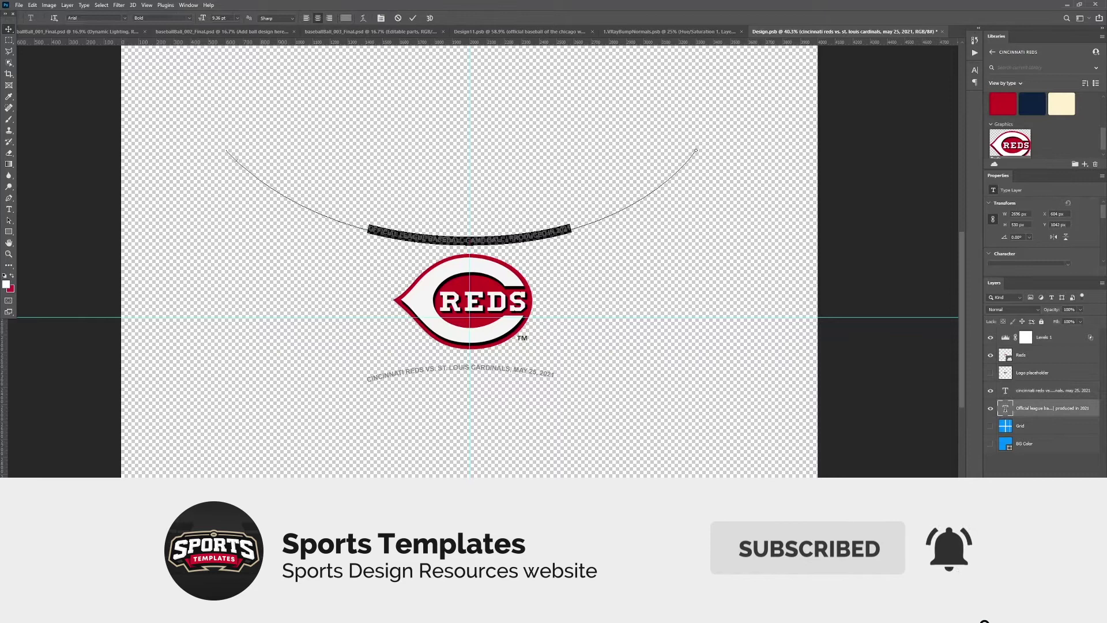
{"action": "key", "text": "BackSpace"}
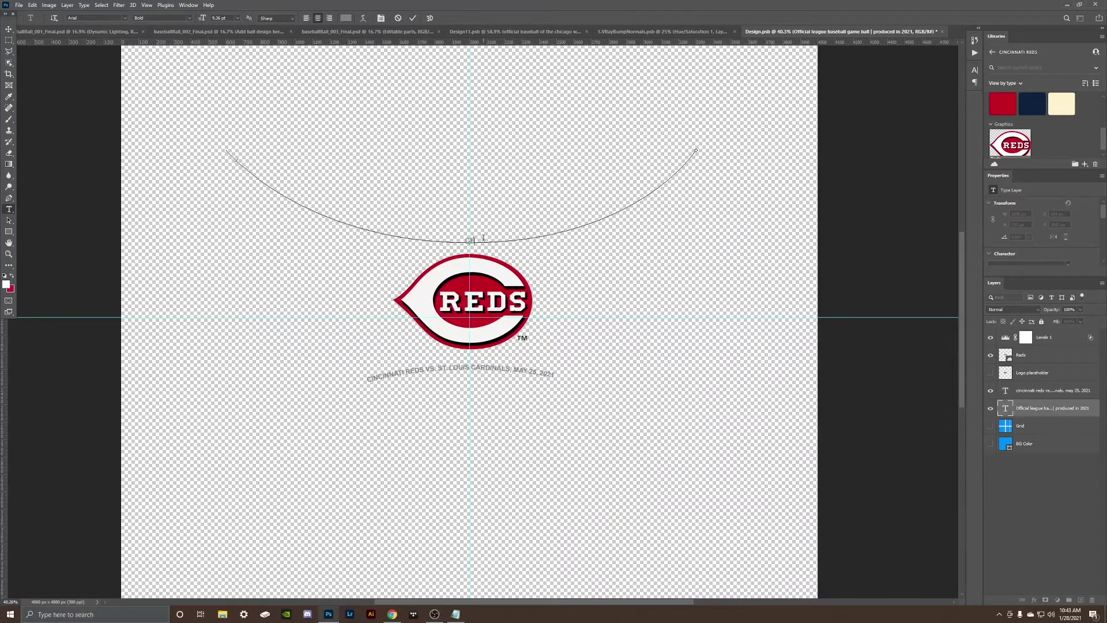
{"action": "type", "text": "CIAL B"}
{"action": "type", "text": "ASEBALL OF MAJOR "}
{"action": "type", "text": "LEAGUE BASEBALL"}
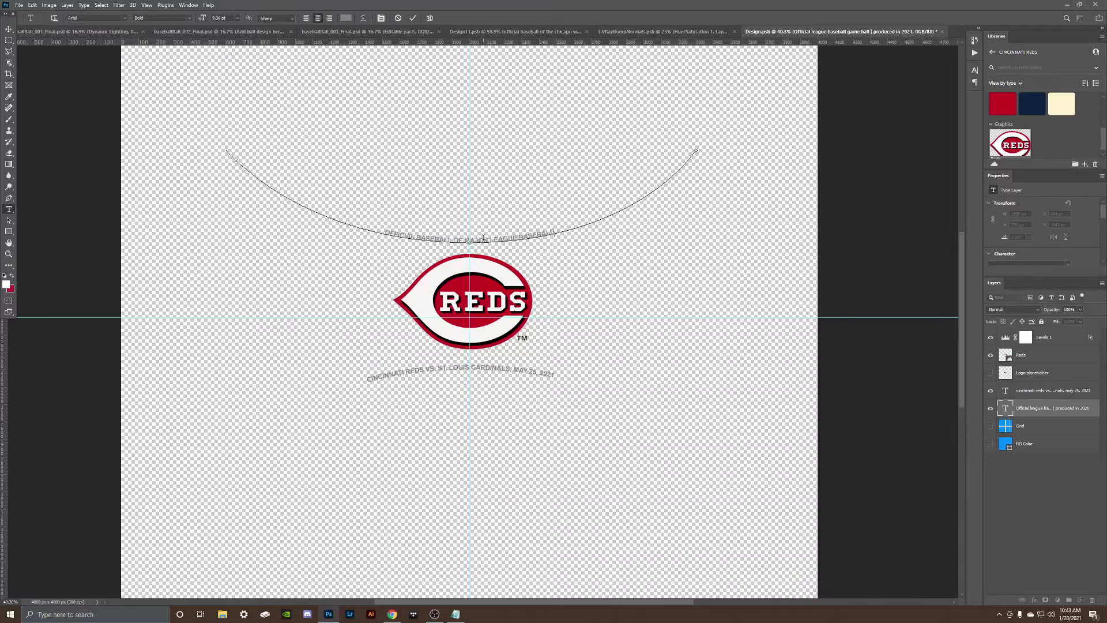
Commit the upper curved text, save the Reds design, and switch to the second mockup
{"action": "left_click", "coordinate": [10, 30]}
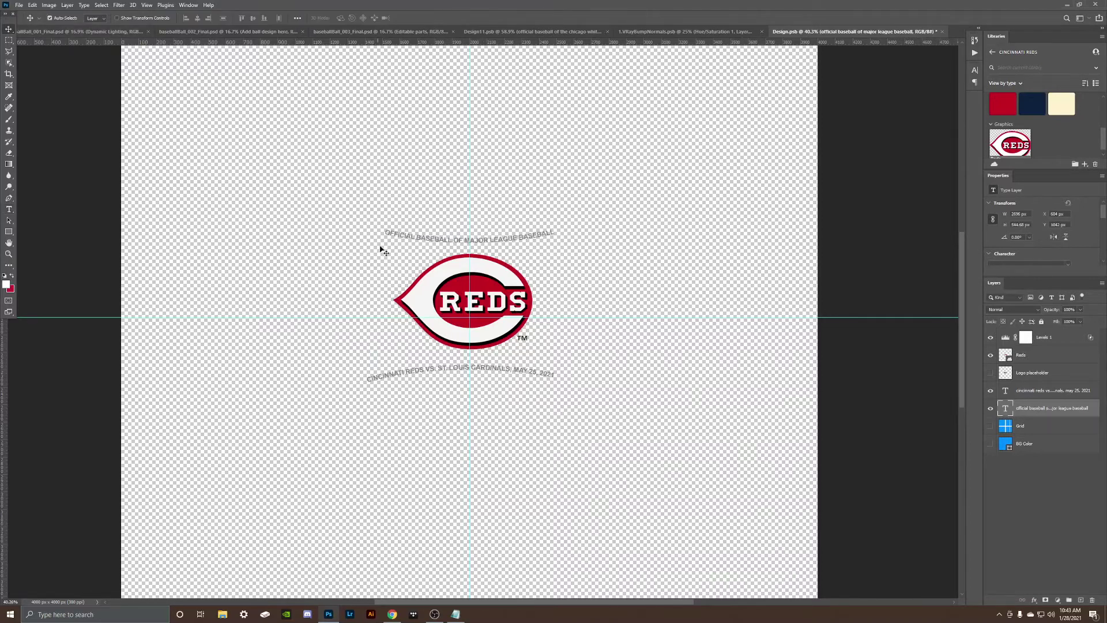
{"action": "key", "text": "ctrl+s"}
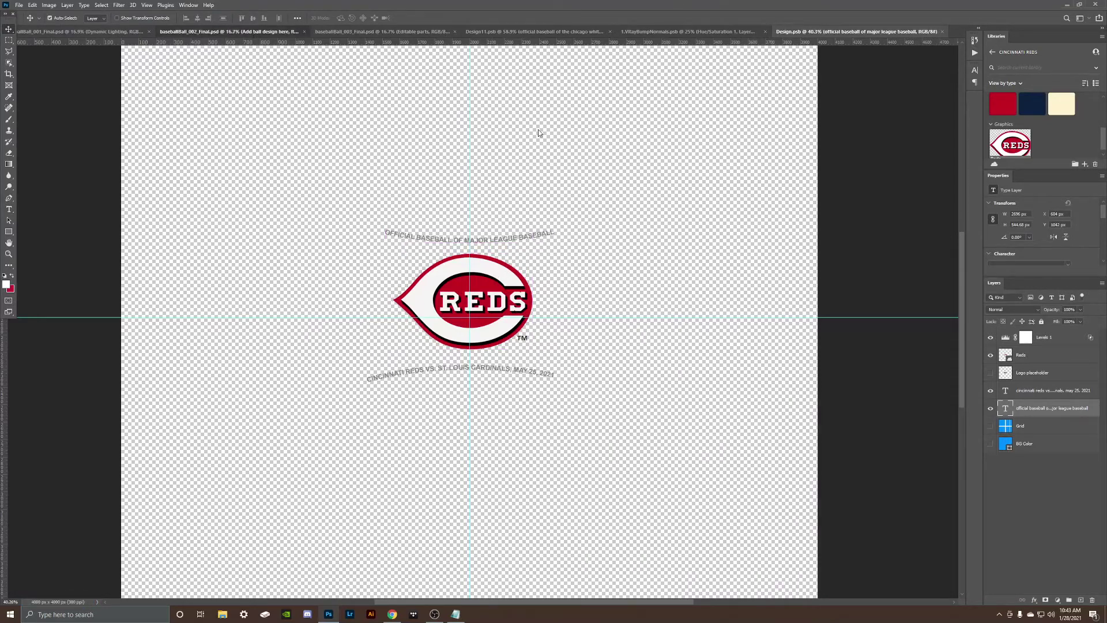
{"action": "key", "text": "ctrl+Tab"}
{"action": "scroll", "coordinate": [564, 302], "scroll_direction": "up", "scroll_amount": 2}
{"action": "scroll", "coordinate": [558, 354], "scroll_direction": "up", "scroll_amount": 2}
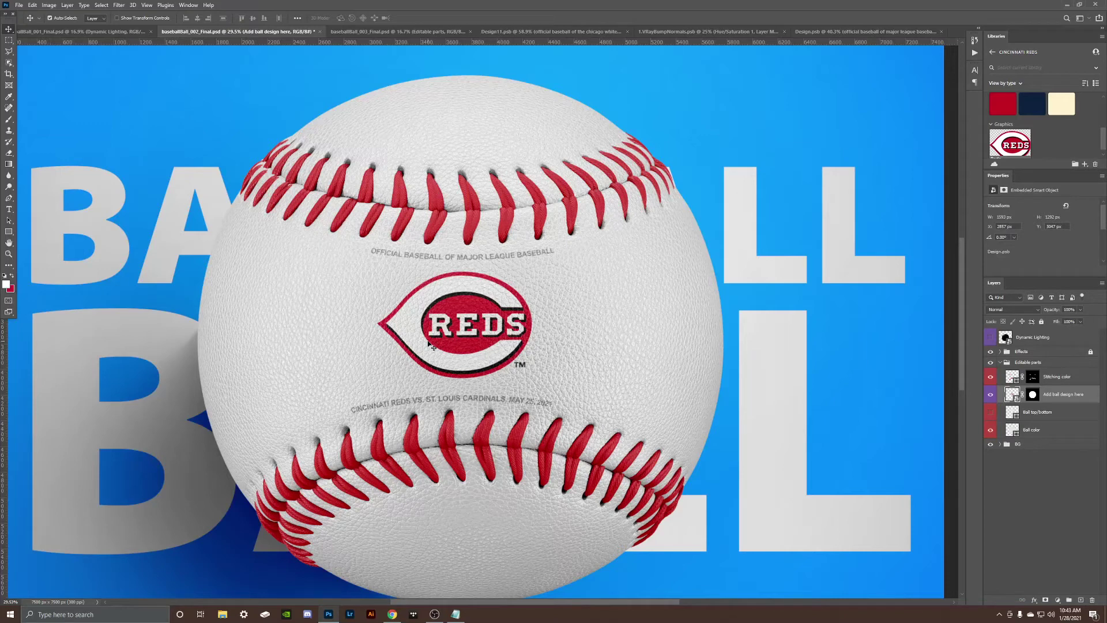
Fill the Stitching color layer with the Red Embroidery library swatch and fit the view
{"action": "left_click", "coordinate": [613, 334]}
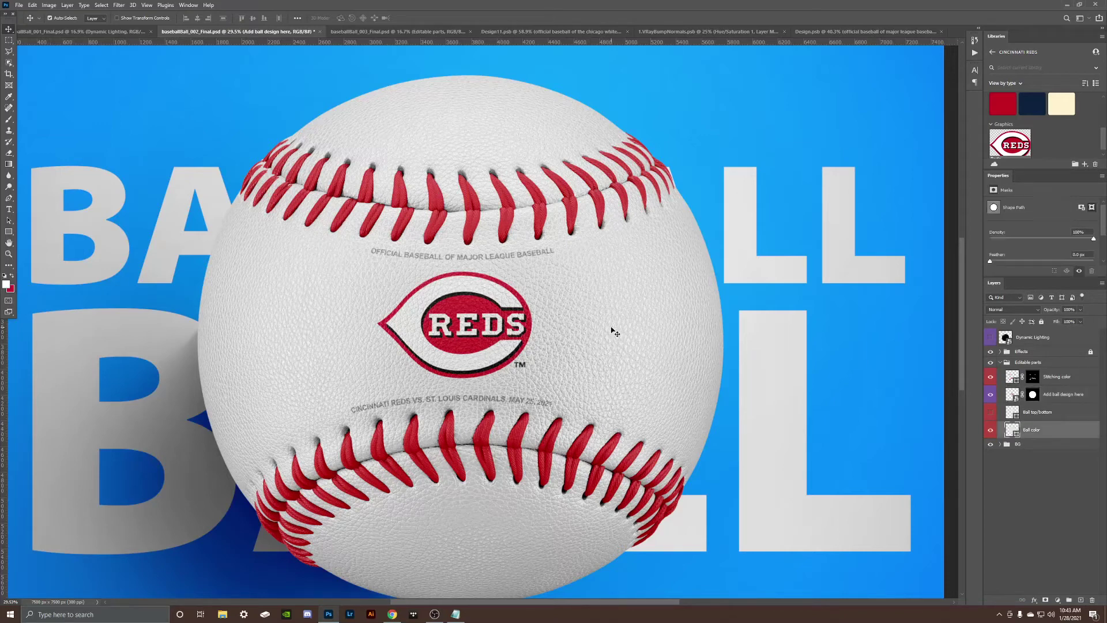
{"action": "left_click", "coordinate": [574, 221]}
{"action": "scroll", "coordinate": [1018, 138], "scroll_direction": "up", "scroll_amount": 3}
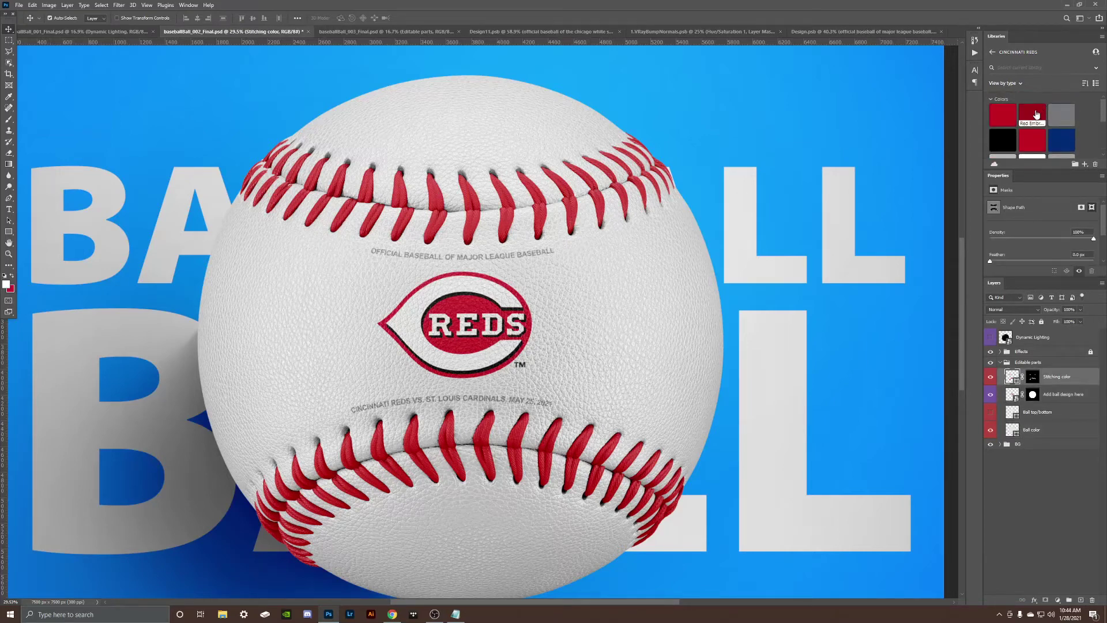
{"action": "left_click", "coordinate": [1036, 116]}
{"action": "key", "text": "alt+shift+BackSpace"}
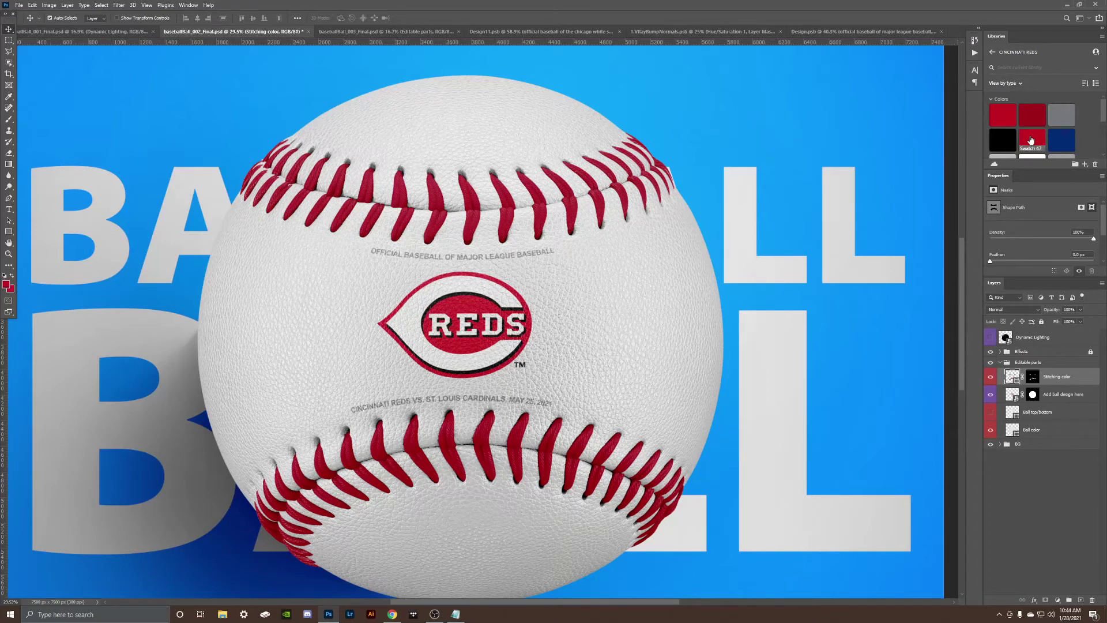
{"action": "key", "text": "ctrl+0"}
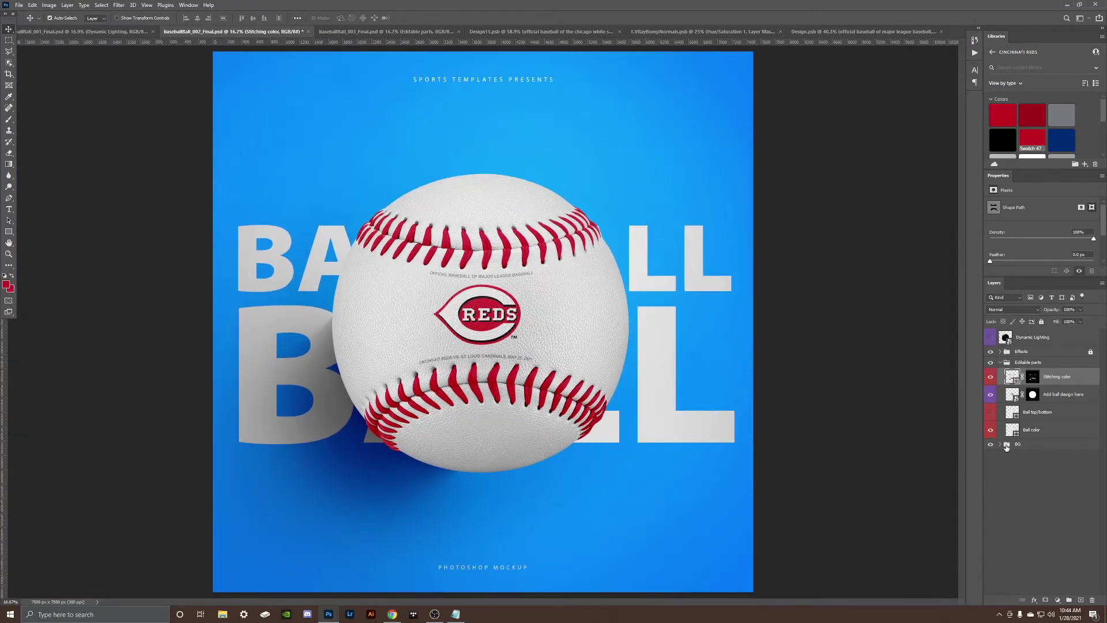
Expand the BG and BG effects groups, hide the floor shadow, and open baseballBall_003_Final
{"action": "left_click", "coordinate": [1000, 445]}
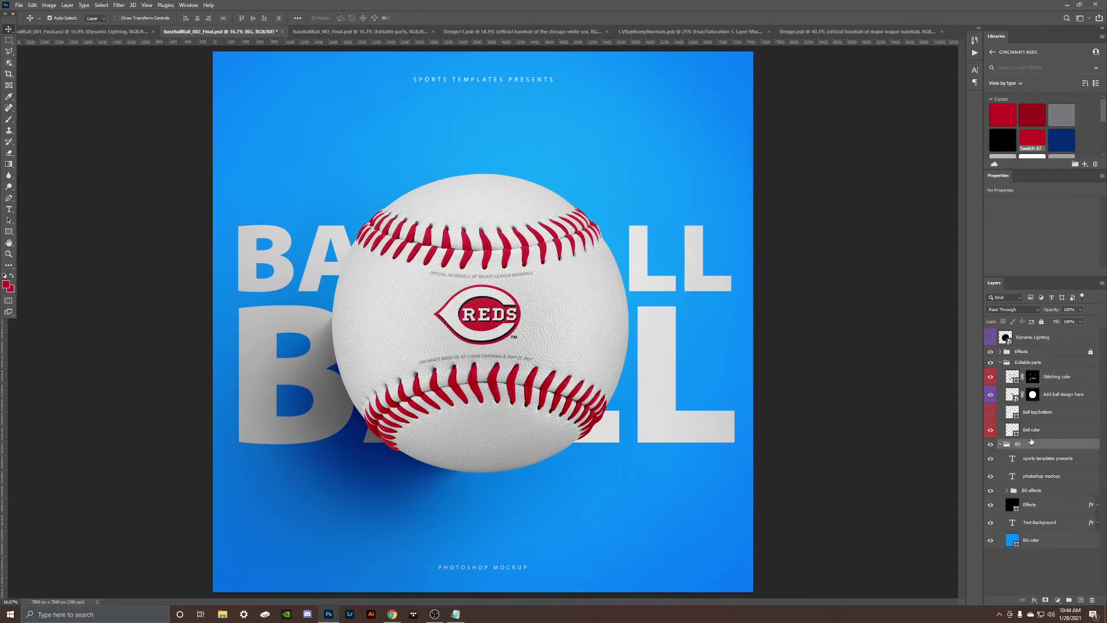
{"action": "left_click", "coordinate": [1020, 494]}
{"action": "left_click", "coordinate": [1008, 493]}
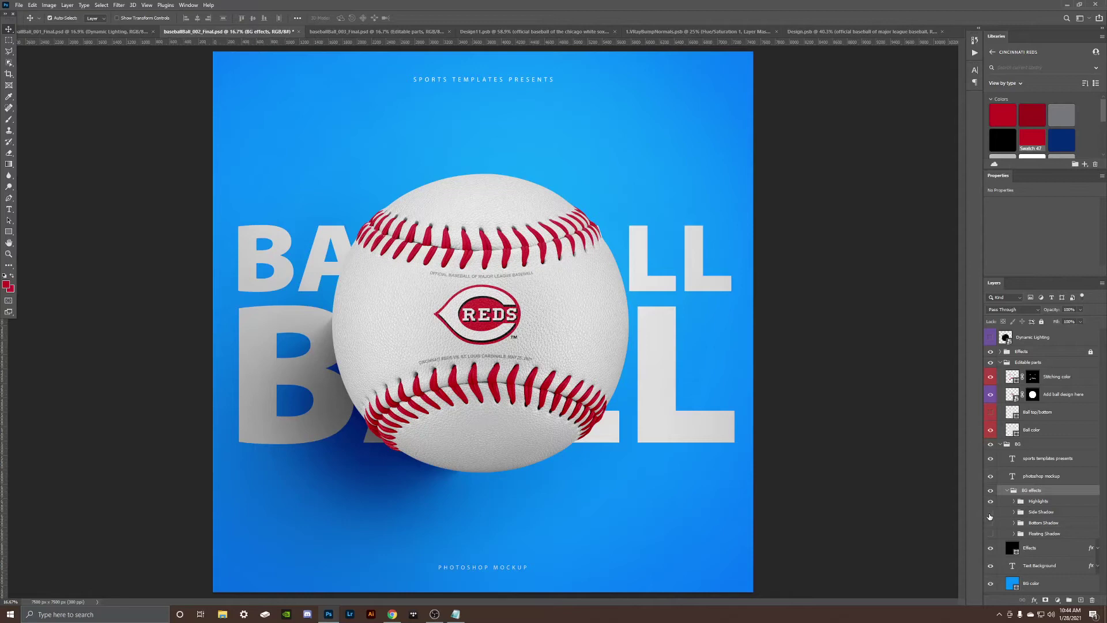
{"action": "left_click", "coordinate": [990, 516]}
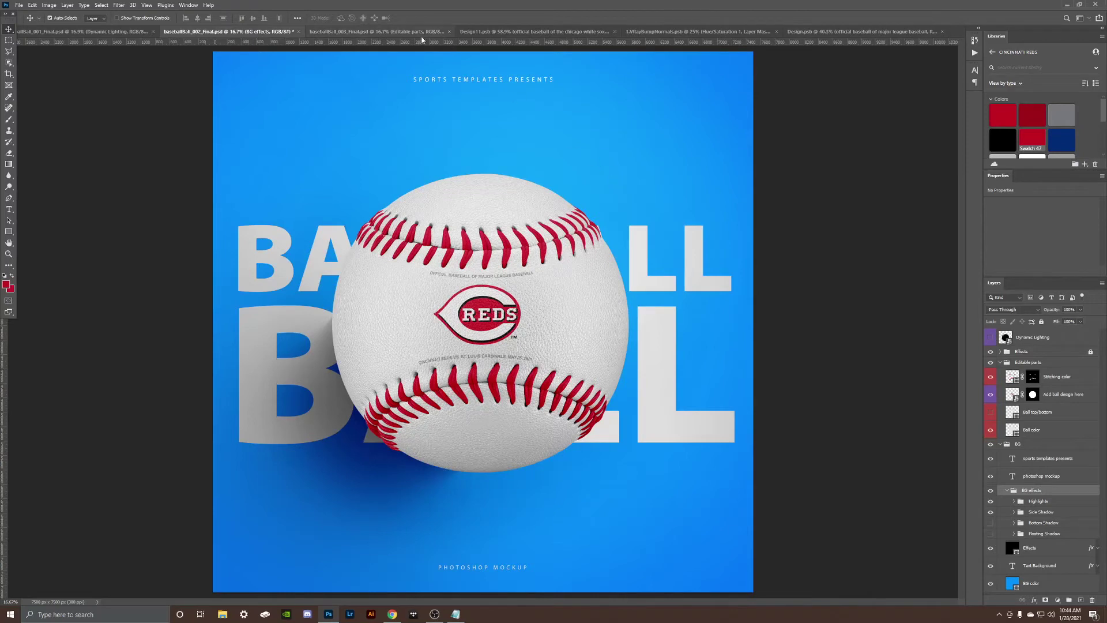
{"action": "left_click", "coordinate": [400, 31]}
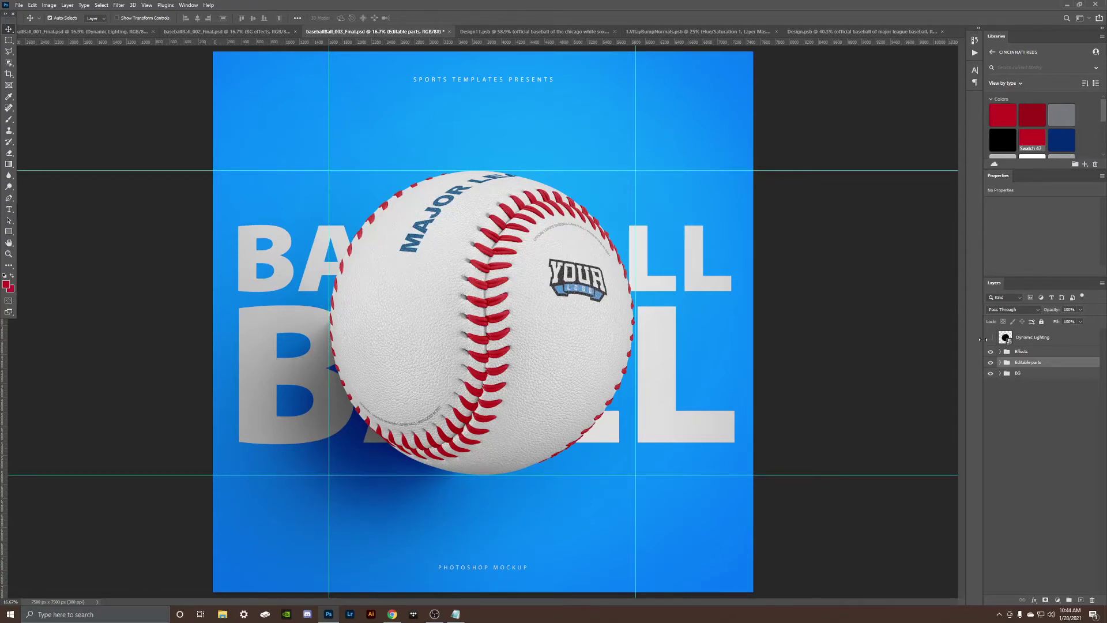
Open the 'Add ball design here' smart object in Editable parts as Design2.psb
{"action": "left_click", "coordinate": [1009, 351]}
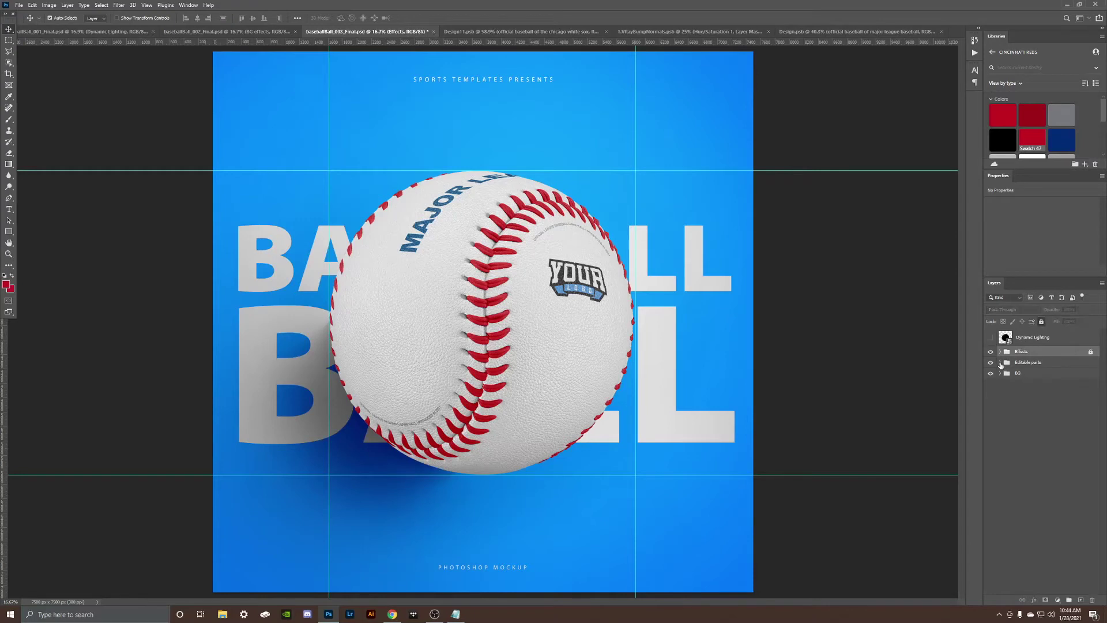
{"action": "left_click", "coordinate": [1000, 363]}
{"action": "left_click", "coordinate": [1031, 365]}
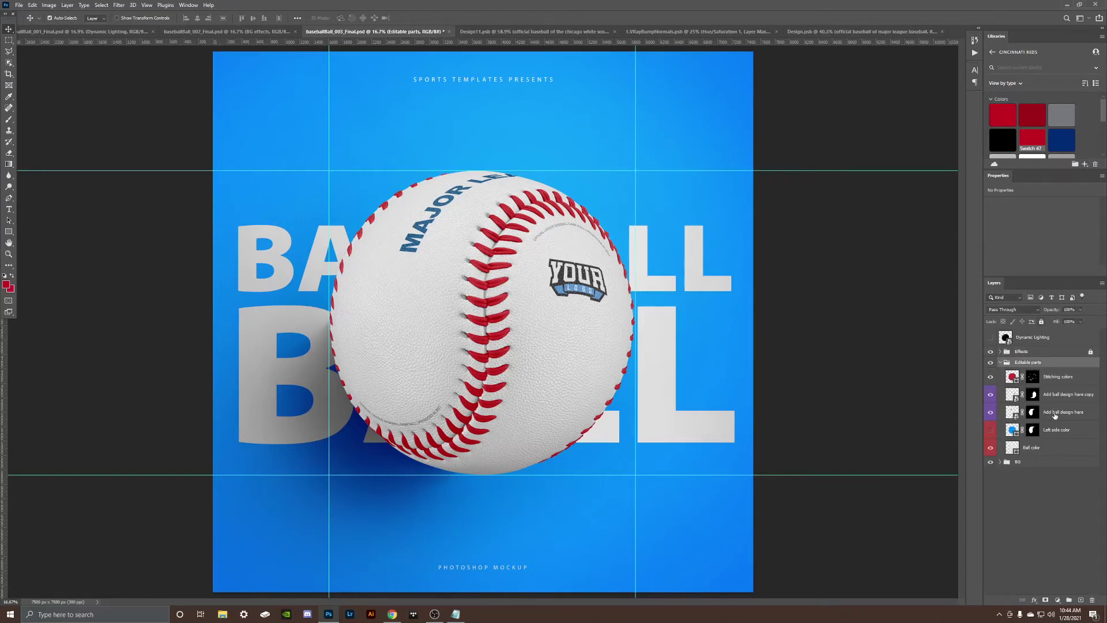
{"action": "left_click", "coordinate": [1055, 414]}
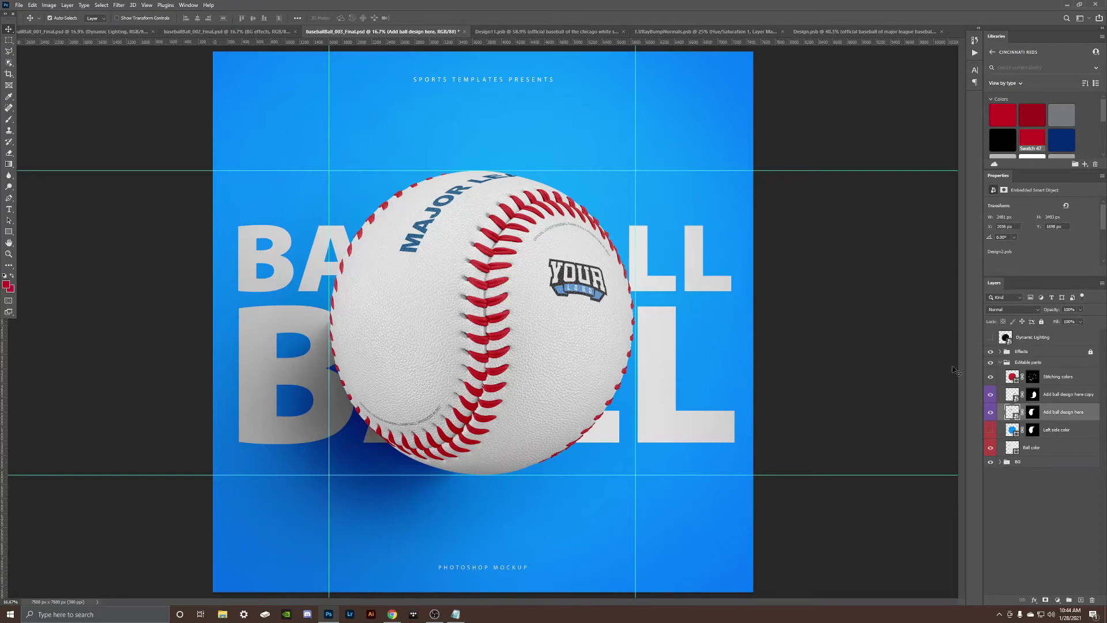
{"action": "double_click", "coordinate": [1013, 413]}
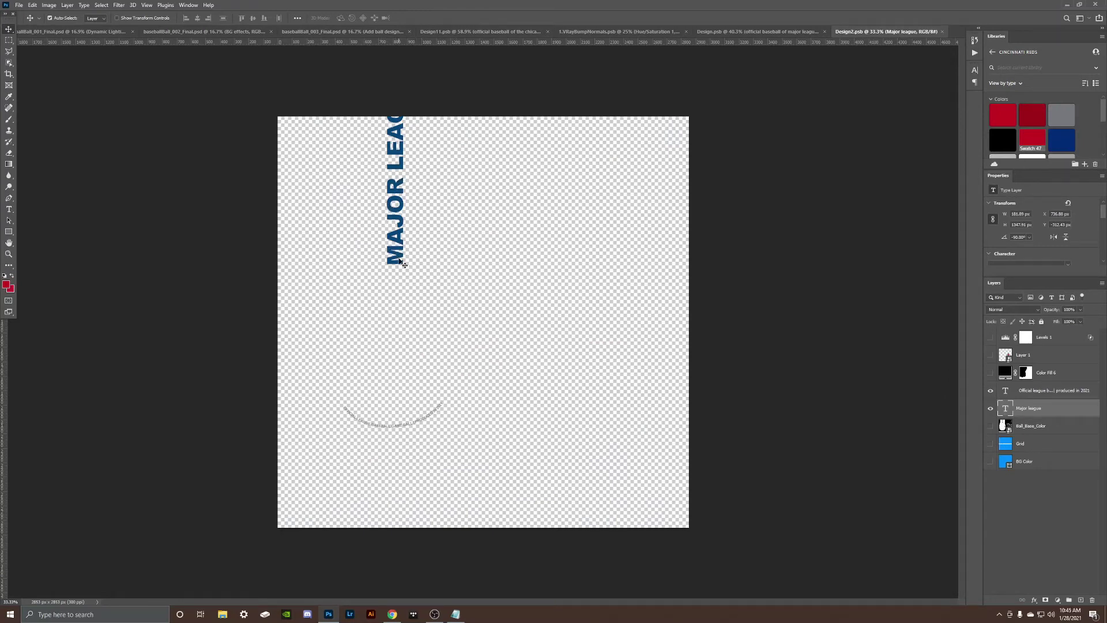
Check the mockup's design-layer copy and the Reds artwork, then return to the MAJOR LEAGUE design
{"action": "left_click", "coordinate": [370, 37]}
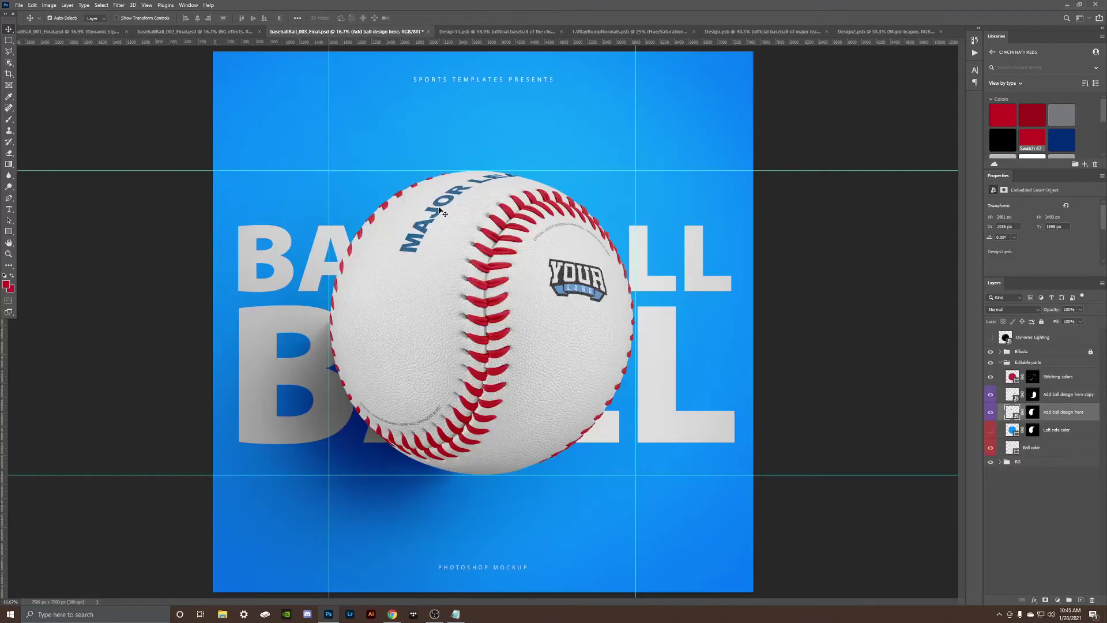
{"action": "left_click", "coordinate": [1057, 396]}
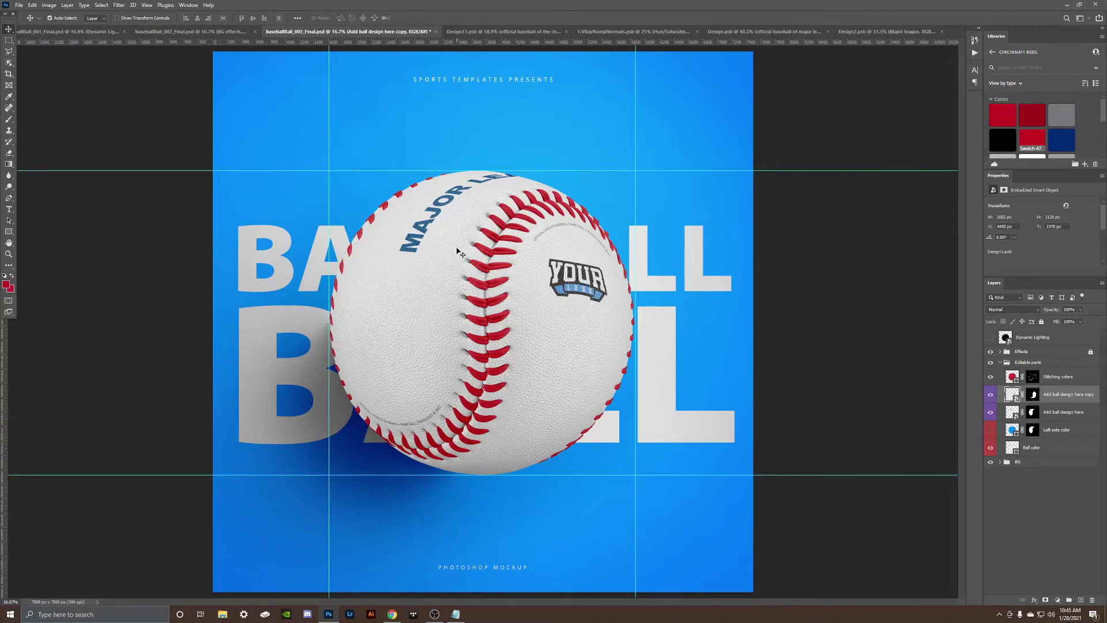
{"action": "left_click", "coordinate": [799, 37]}
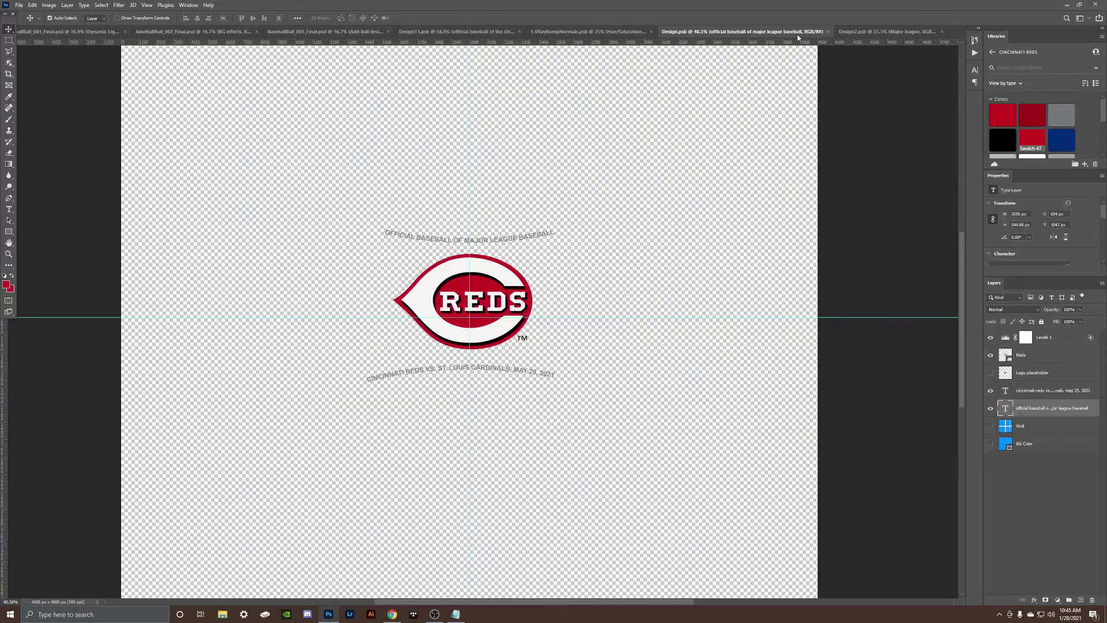
{"action": "left_click", "coordinate": [868, 35]}
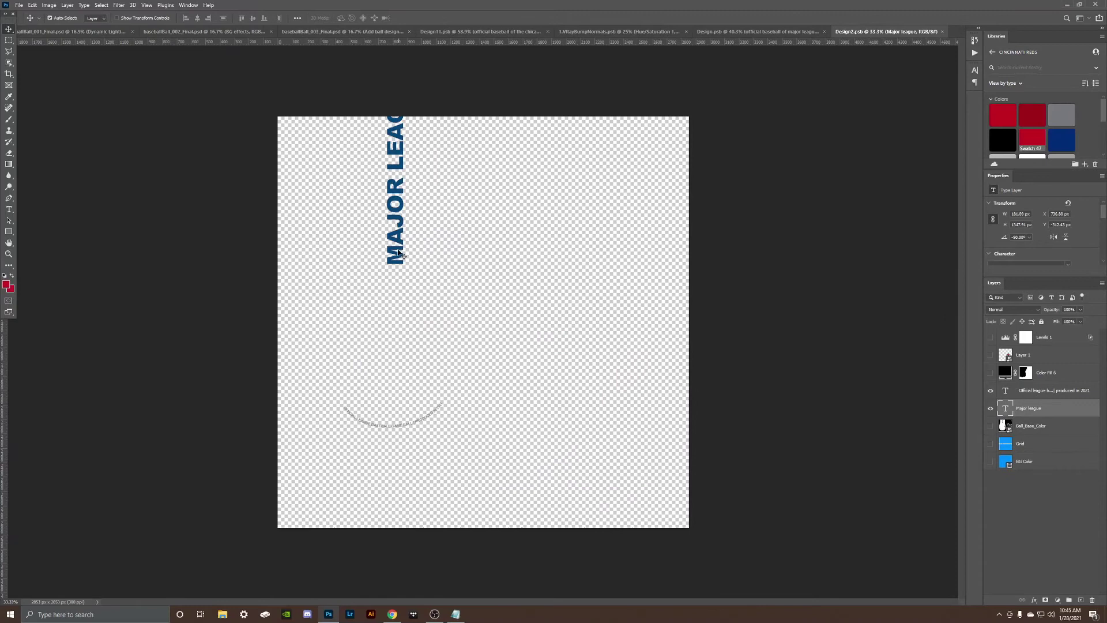
Switch Libraries to Miami Marlins and replace the MAJOR LEAGUE text with MIAMI MARLINS
{"action": "left_click", "coordinate": [992, 52]}
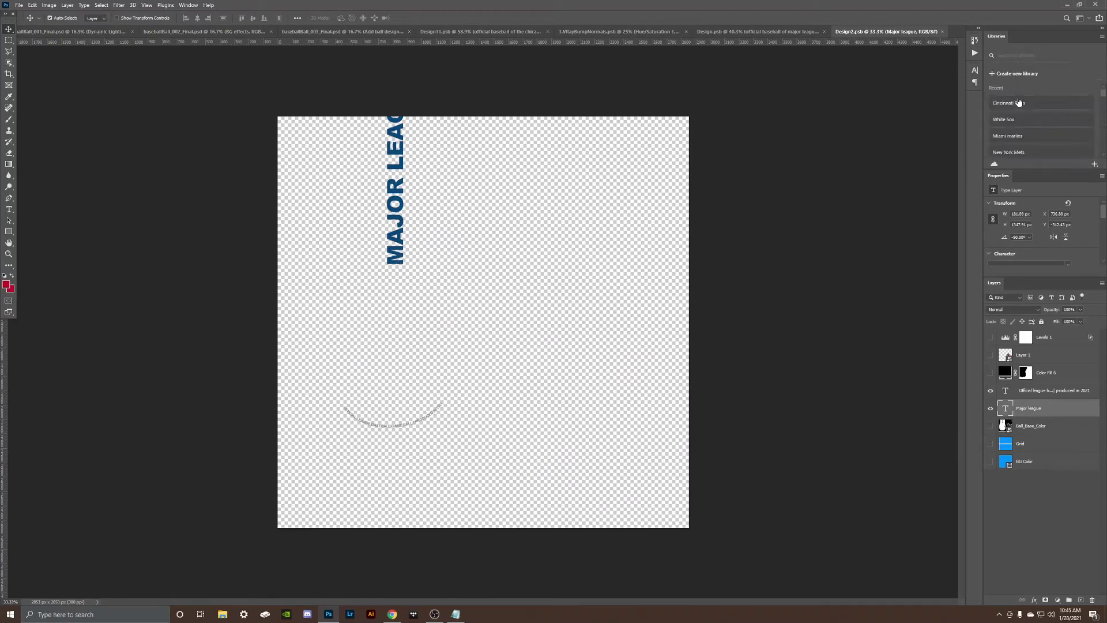
{"action": "left_click", "coordinate": [1018, 139]}
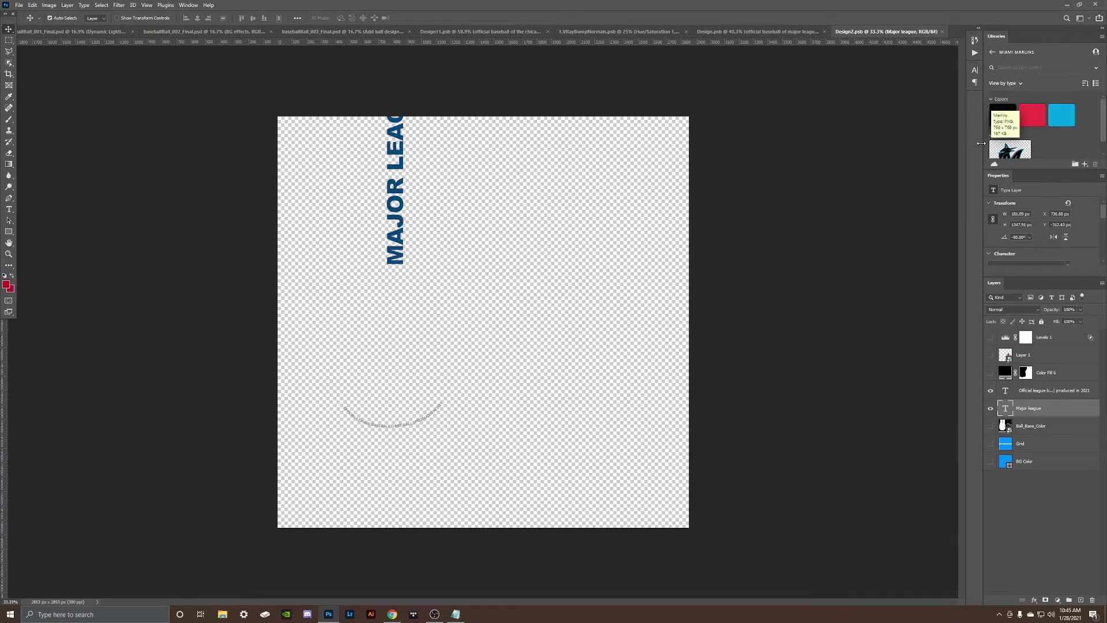
{"action": "double_click", "coordinate": [1004, 408]}
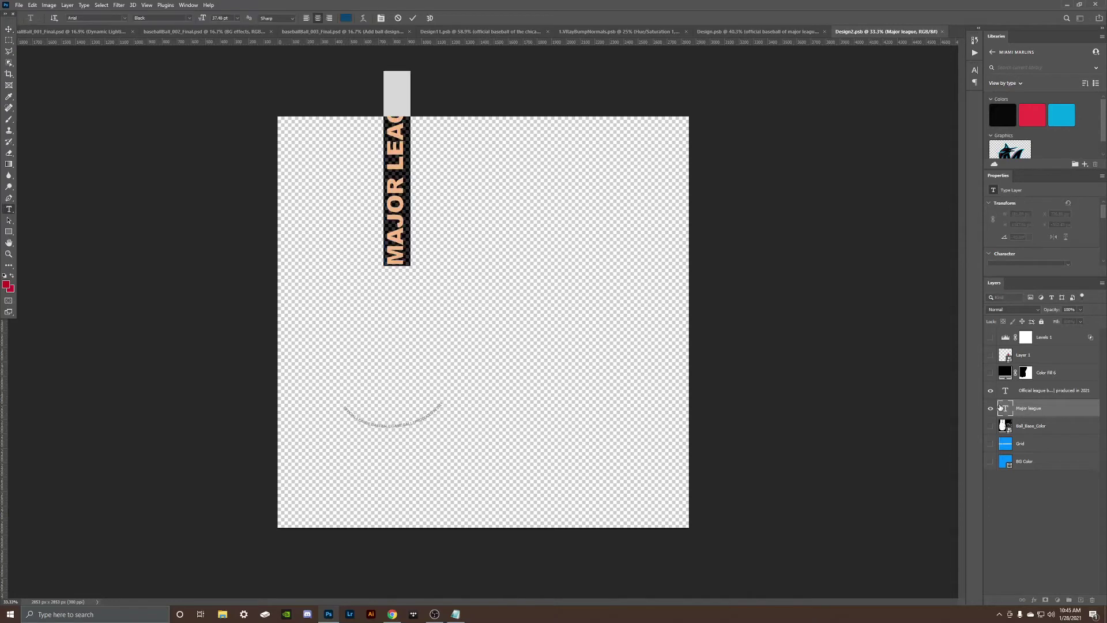
{"action": "type", "text": "MIAMI"}
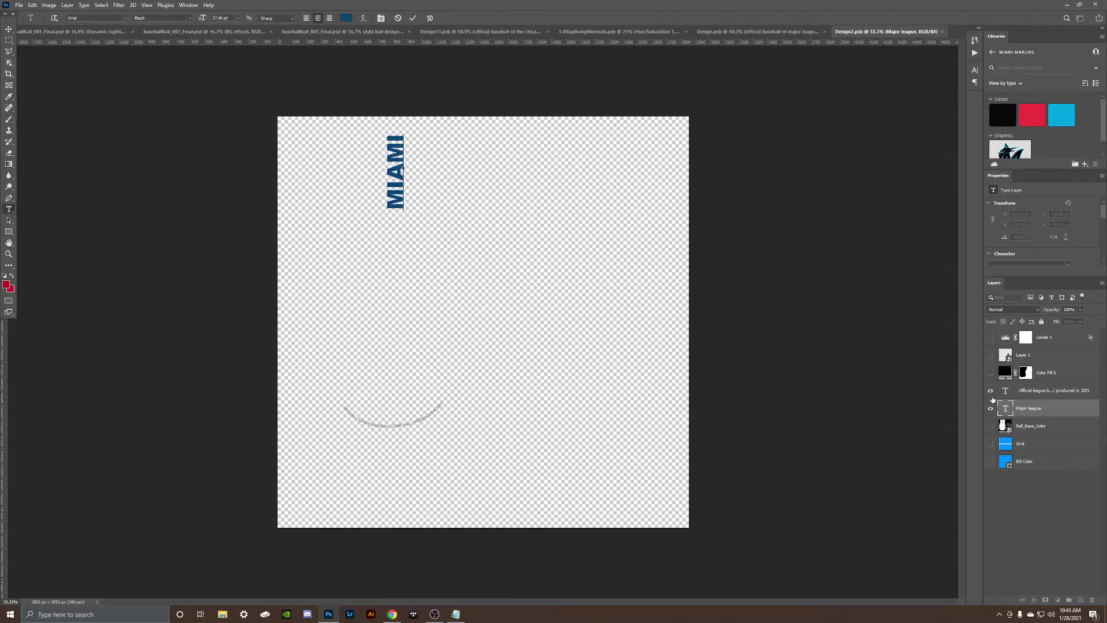
{"action": "type", "text": " MARL"}
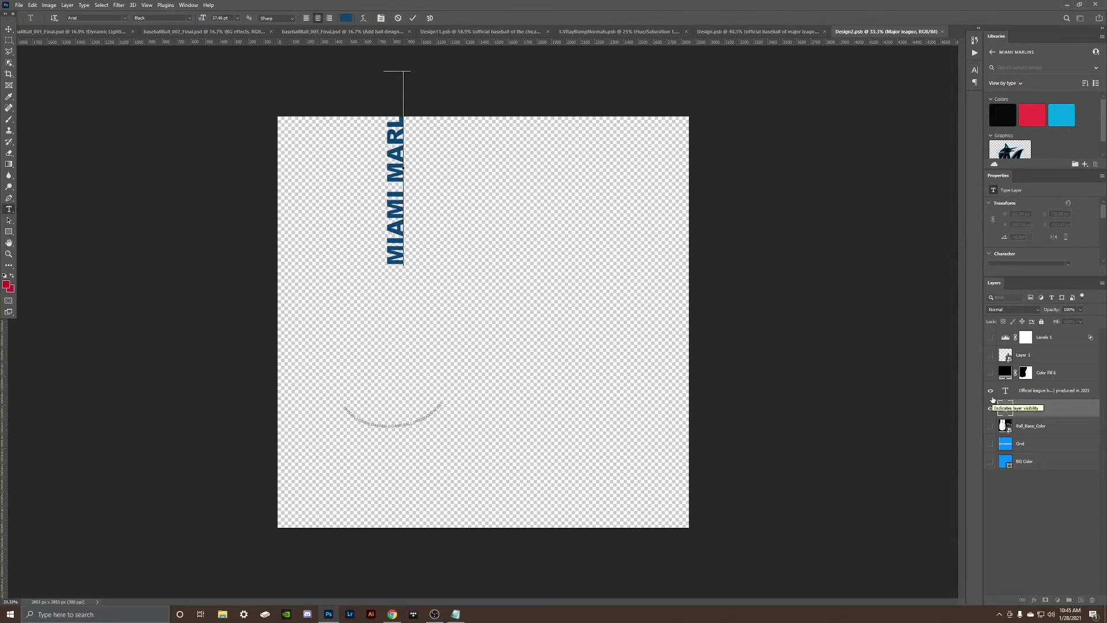
{"action": "key", "text": "Escape"}
{"action": "key", "text": "v"}
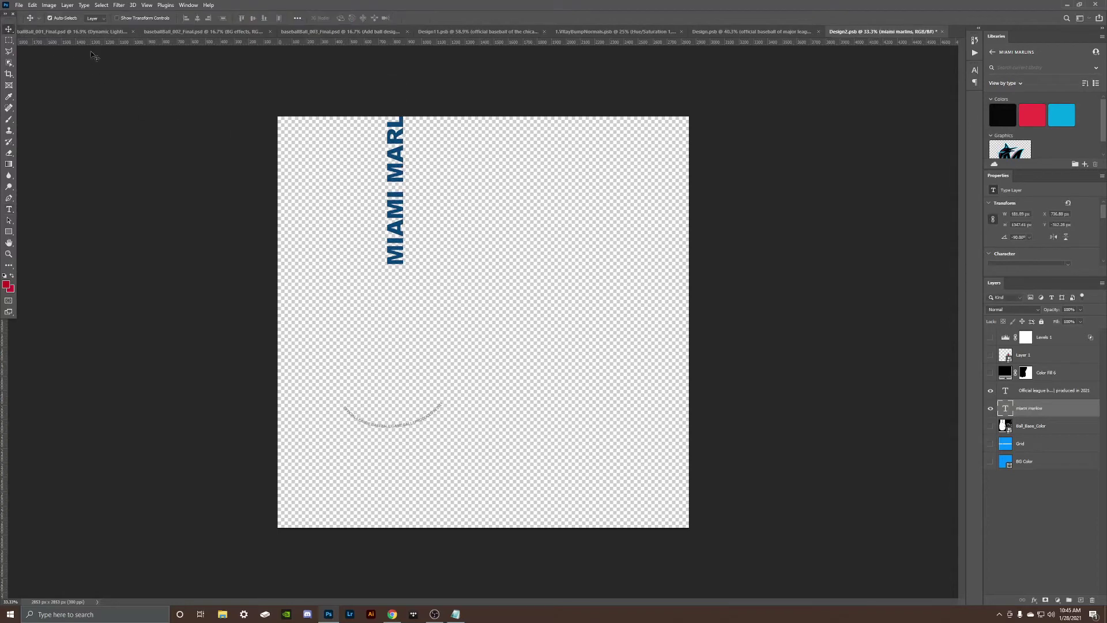
Make the team name light blue, save the design, and return to the mockup
{"action": "left_click", "coordinate": [1062, 116]}
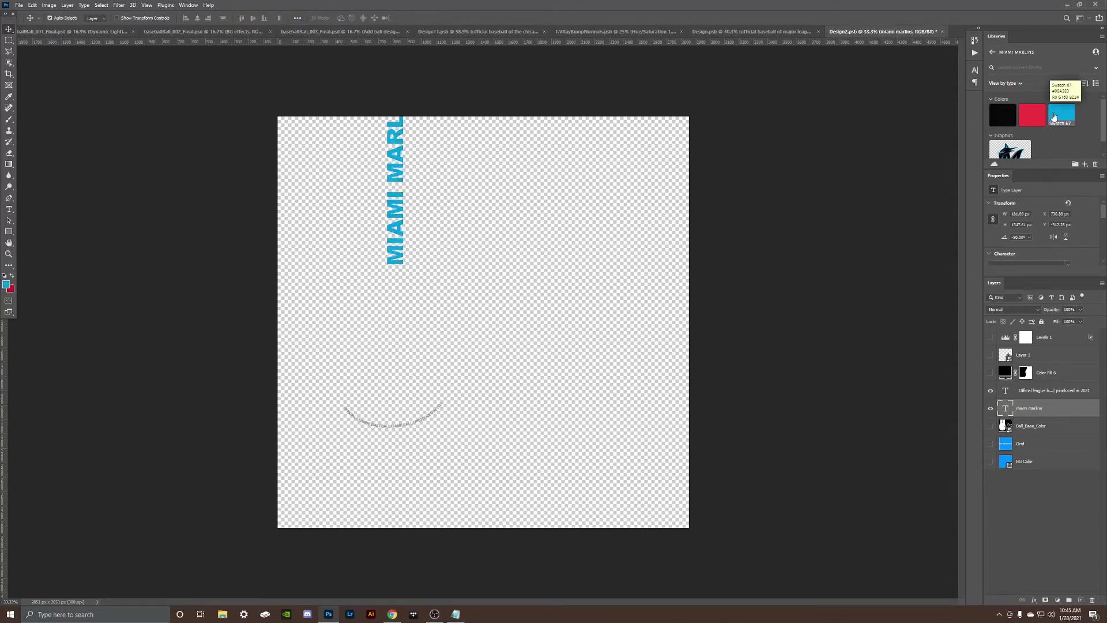
{"action": "left_click", "coordinate": [10, 232]}
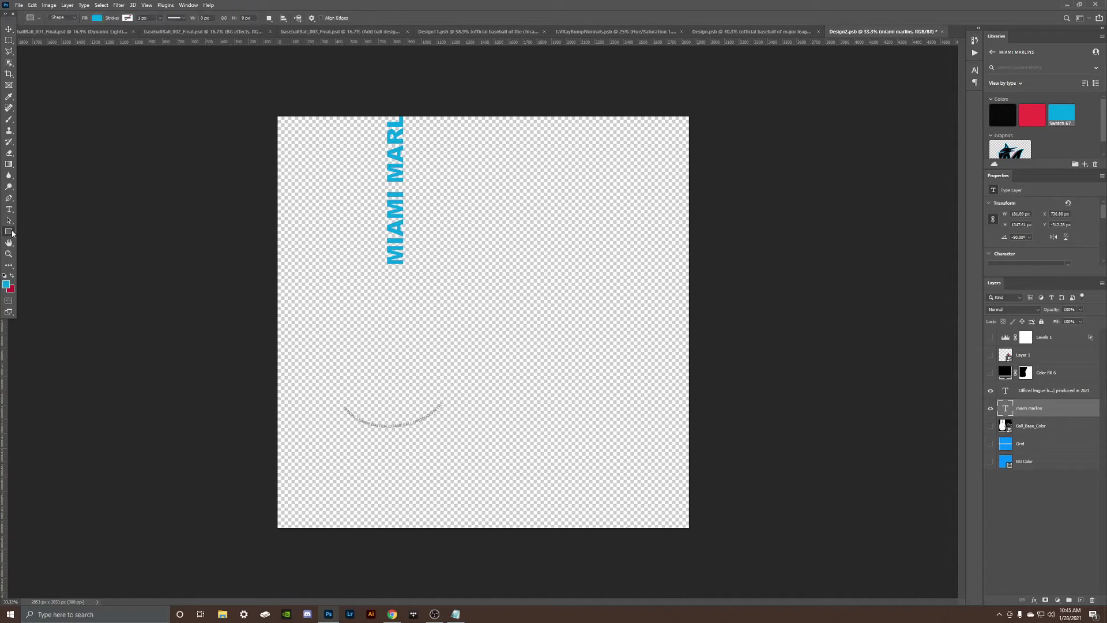
{"action": "left_click", "coordinate": [10, 29]}
{"action": "scroll", "coordinate": [382, 240], "scroll_direction": "up", "scroll_amount": 2}
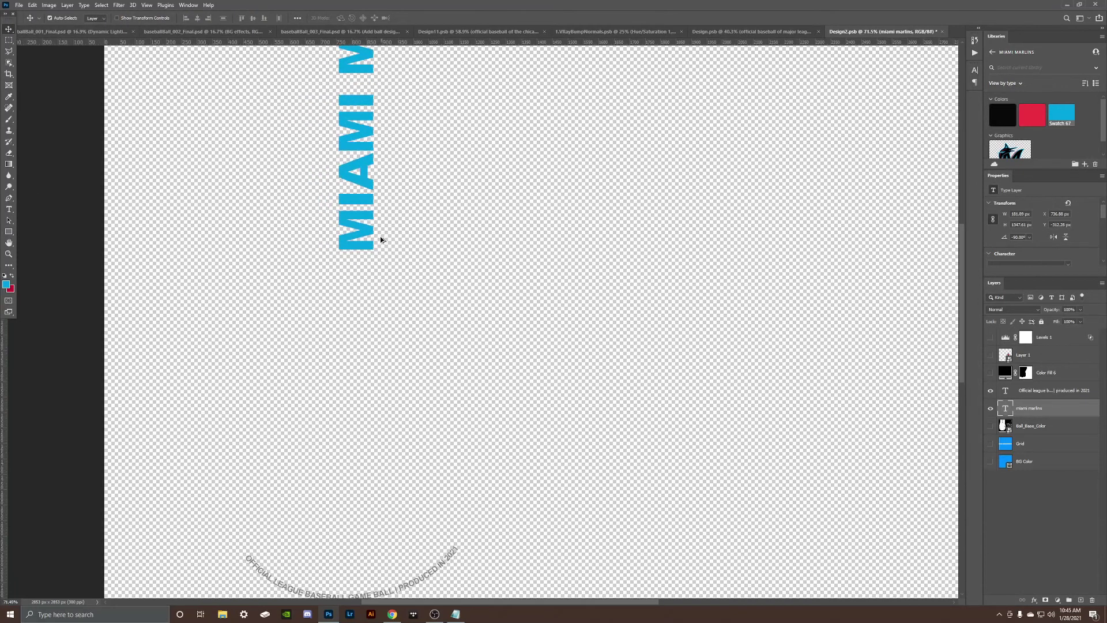
{"action": "scroll", "coordinate": [377, 243], "scroll_direction": "up", "scroll_amount": 2}
{"action": "scroll", "coordinate": [378, 243], "scroll_direction": "down", "scroll_amount": 3}
{"action": "scroll", "coordinate": [384, 425], "scroll_direction": "up", "scroll_amount": 2}
{"action": "scroll", "coordinate": [343, 459], "scroll_direction": "up", "scroll_amount": 1}
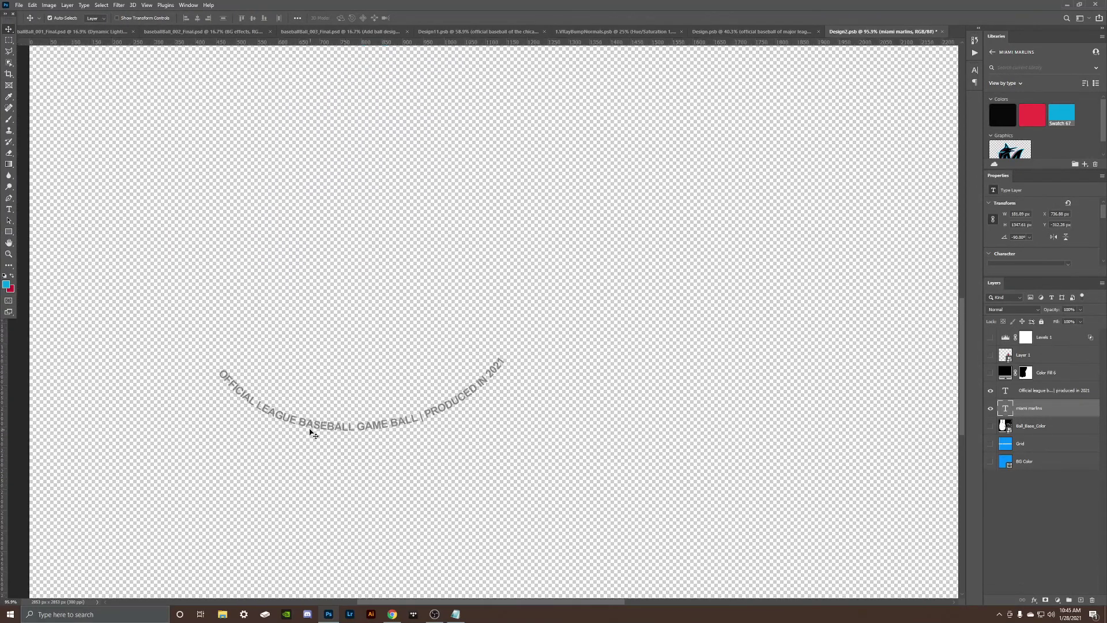
{"action": "scroll", "coordinate": [583, 435], "scroll_direction": "down", "scroll_amount": 1}
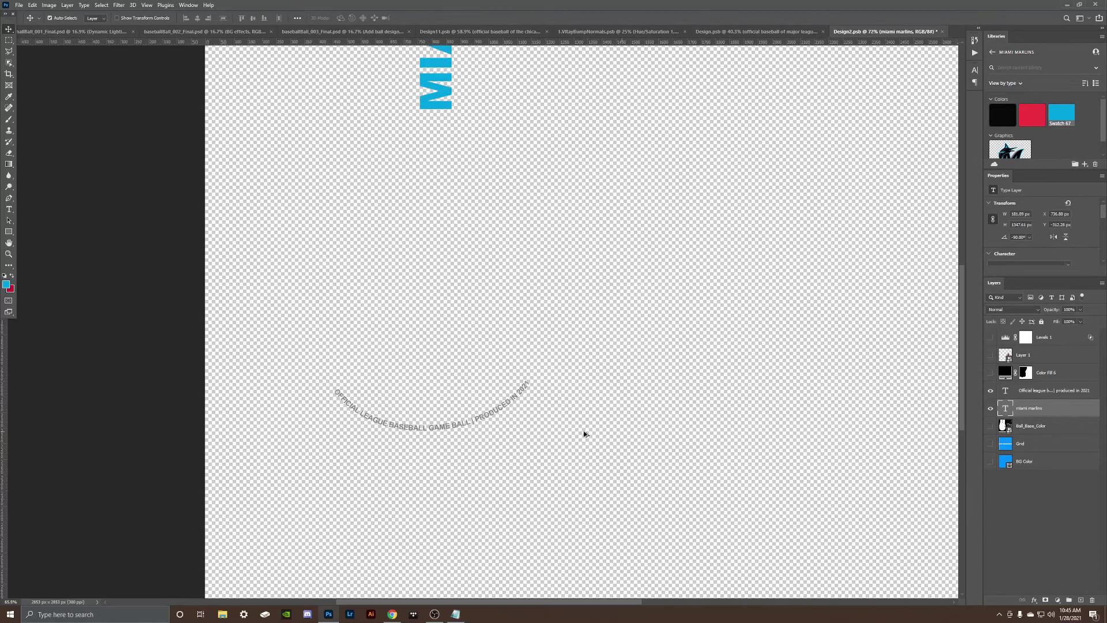
{"action": "scroll", "coordinate": [584, 436], "scroll_direction": "down", "scroll_amount": 1}
{"action": "scroll", "coordinate": [583, 436], "scroll_direction": "down", "scroll_amount": 1}
{"action": "scroll", "coordinate": [442, 388], "scroll_direction": "down", "scroll_amount": 1}
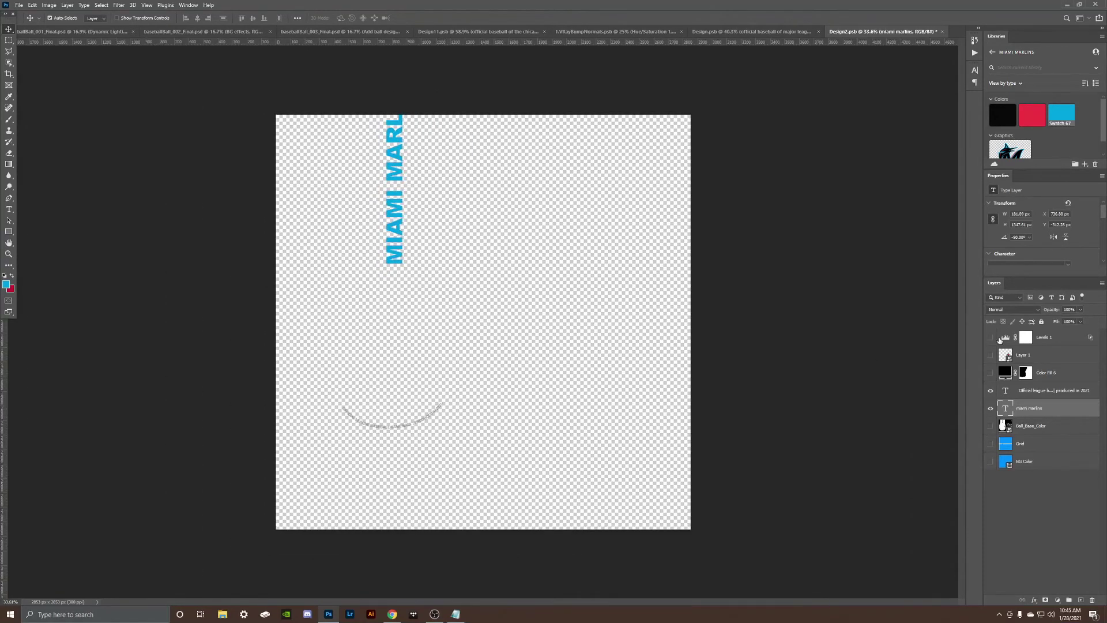
{"action": "scroll", "coordinate": [388, 251], "scroll_direction": "up", "scroll_amount": 1}
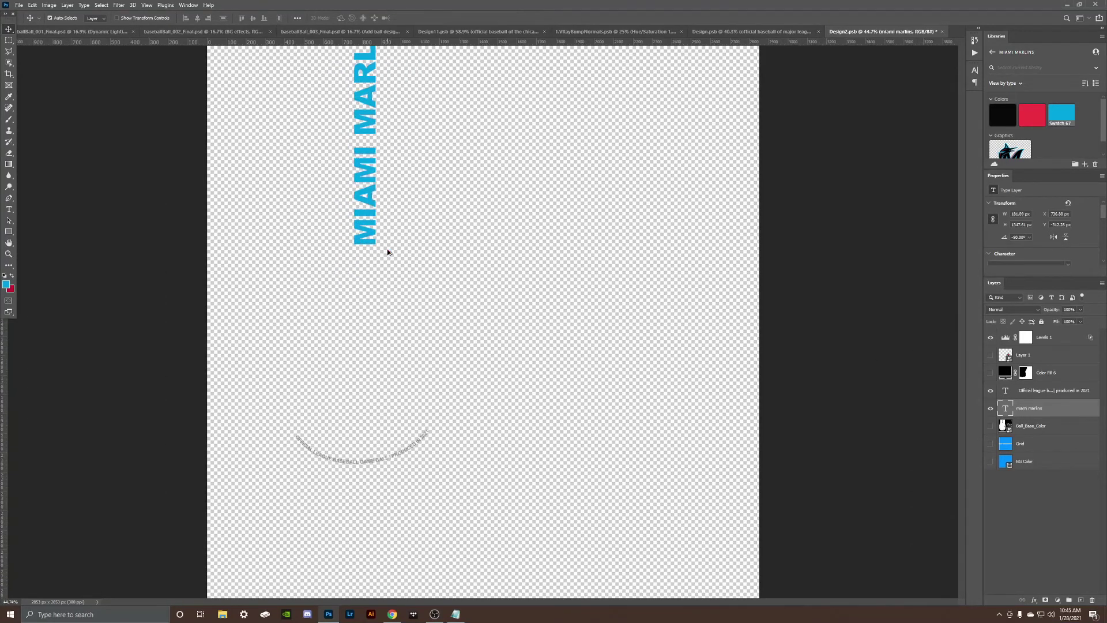
{"action": "key", "text": "ctrl+s"}
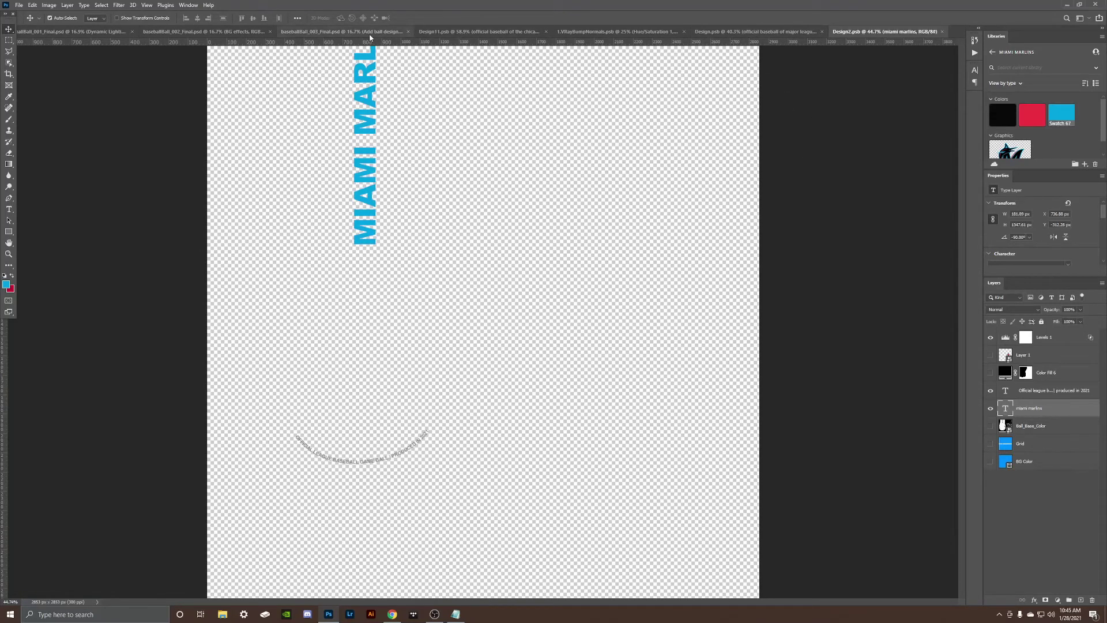
{"action": "left_click", "coordinate": [340, 33]}
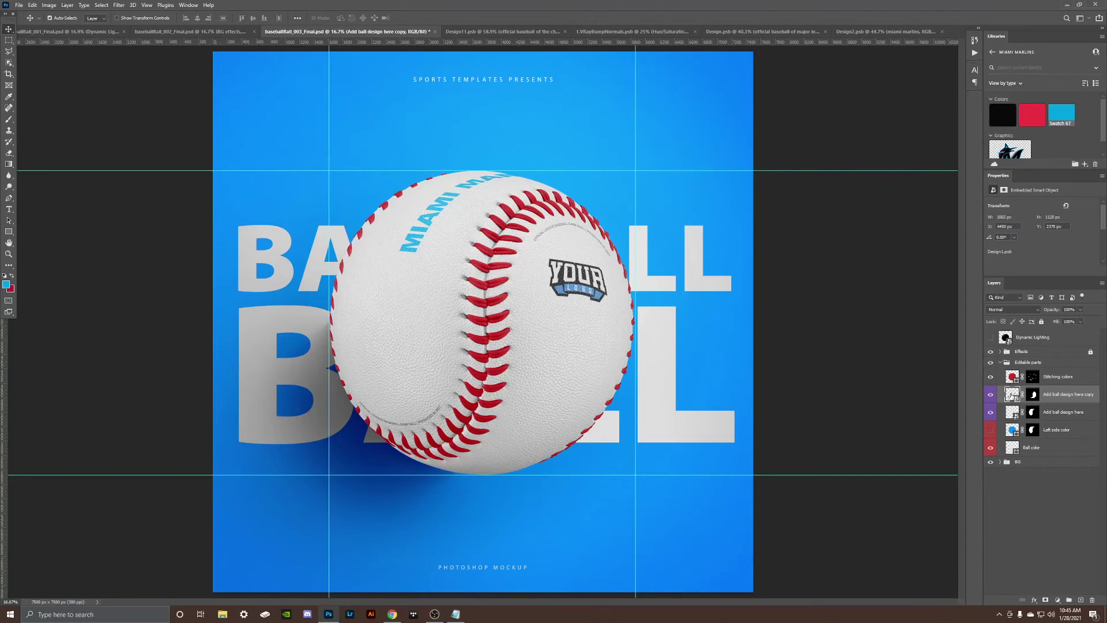
Place and scale the Marlins logo in the logo artwork, hiding the YOUR LOGO placeholder
{"action": "double_click", "coordinate": [1012, 395]}
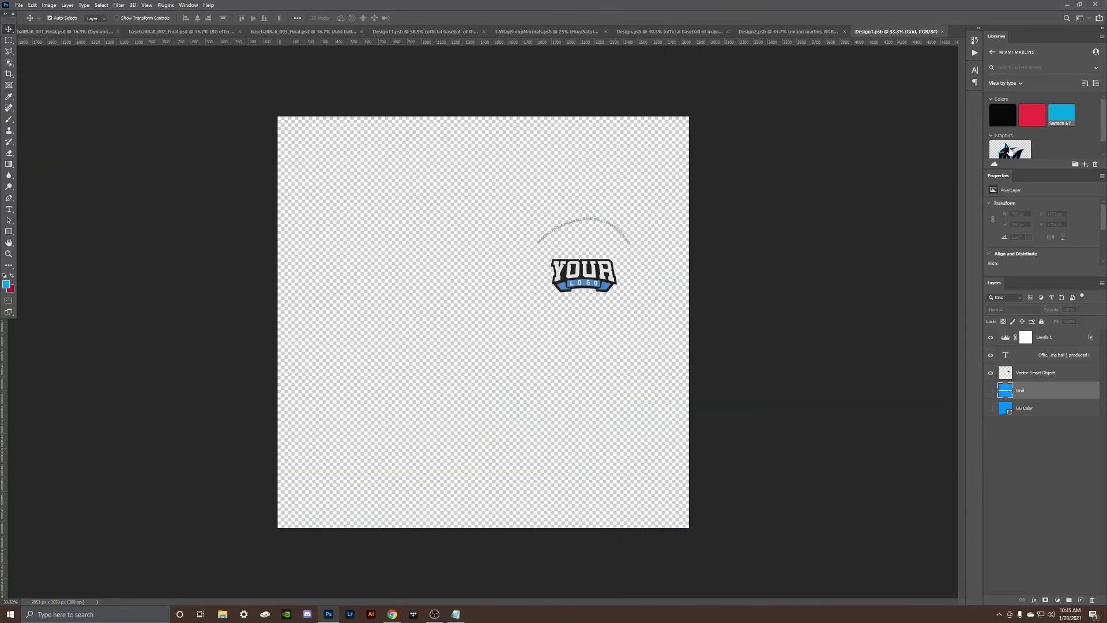
{"action": "left_click_drag", "start_coordinate": [1011, 150], "coordinate": [589, 260]}
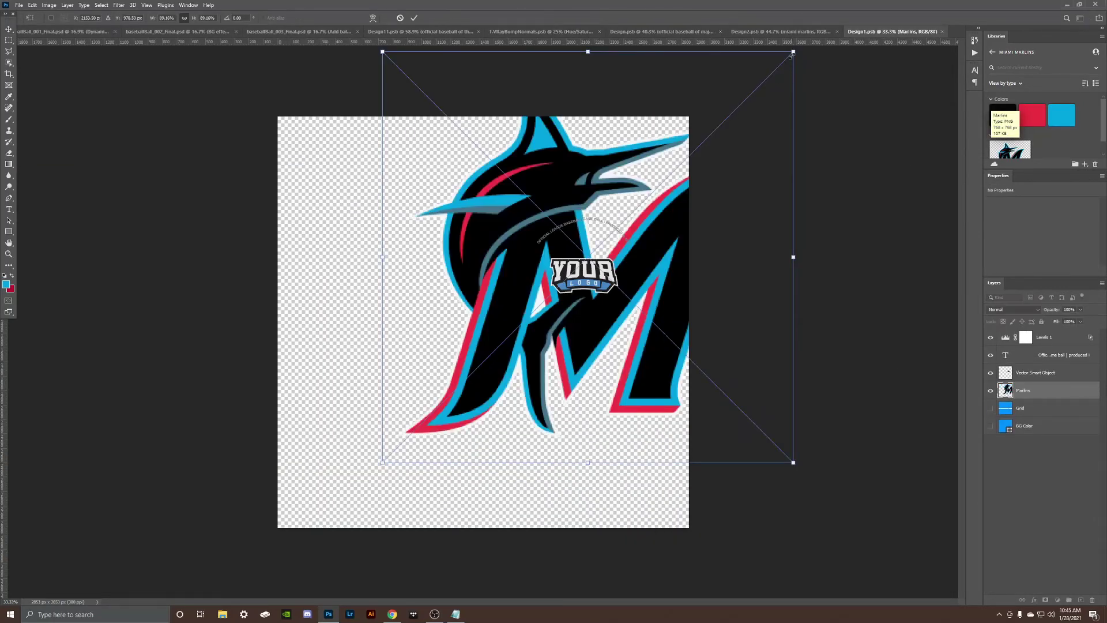
{"action": "left_click_drag", "start_coordinate": [792, 53], "coordinate": [612, 206]}
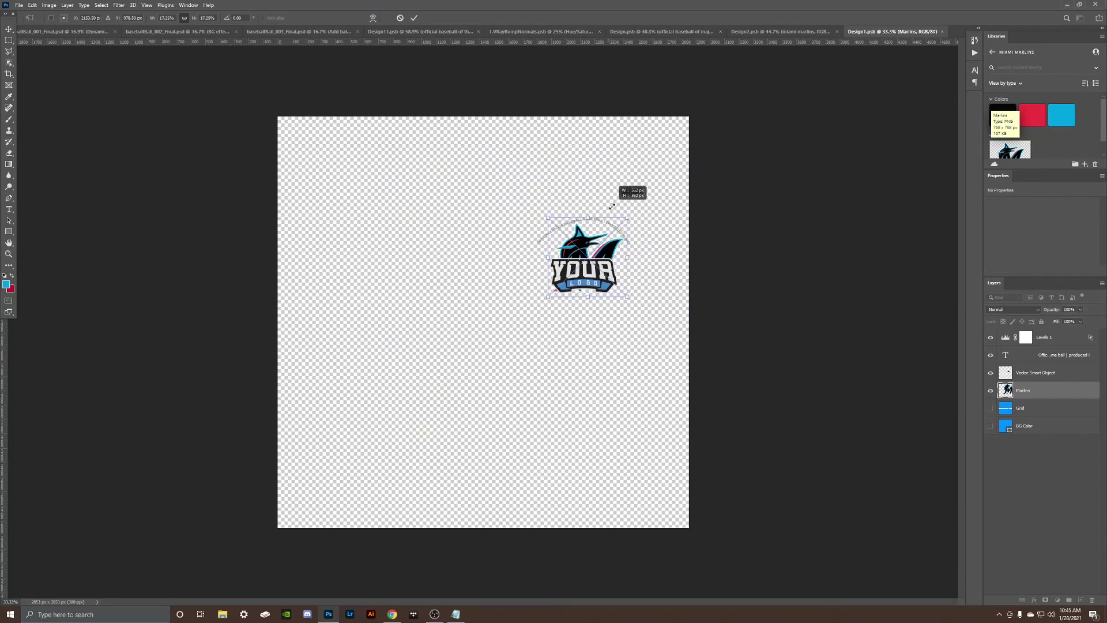
{"action": "left_click_drag", "start_coordinate": [611, 206], "coordinate": [619, 229]}
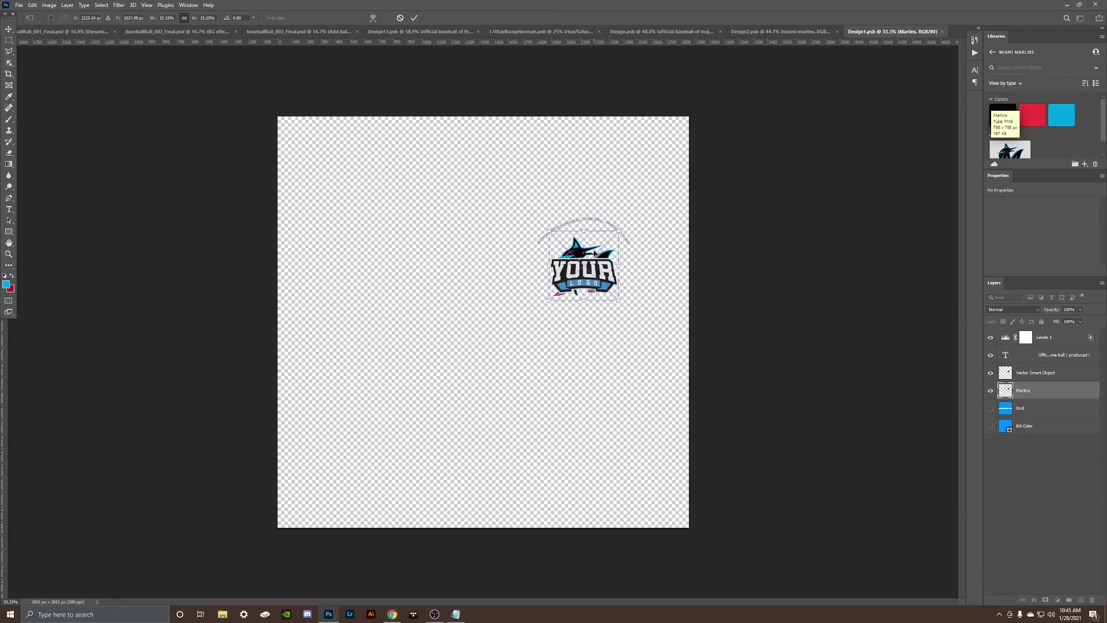
{"action": "key", "text": "Return"}
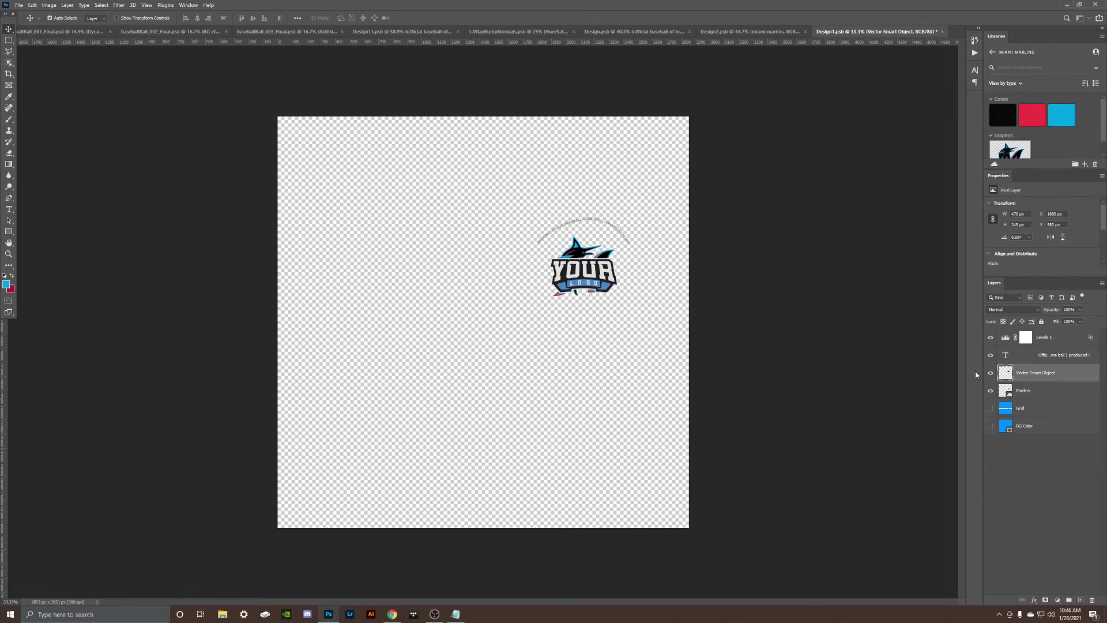
{"action": "left_click", "coordinate": [990, 372]}
{"action": "scroll", "coordinate": [588, 264], "scroll_direction": "up", "scroll_amount": 5}
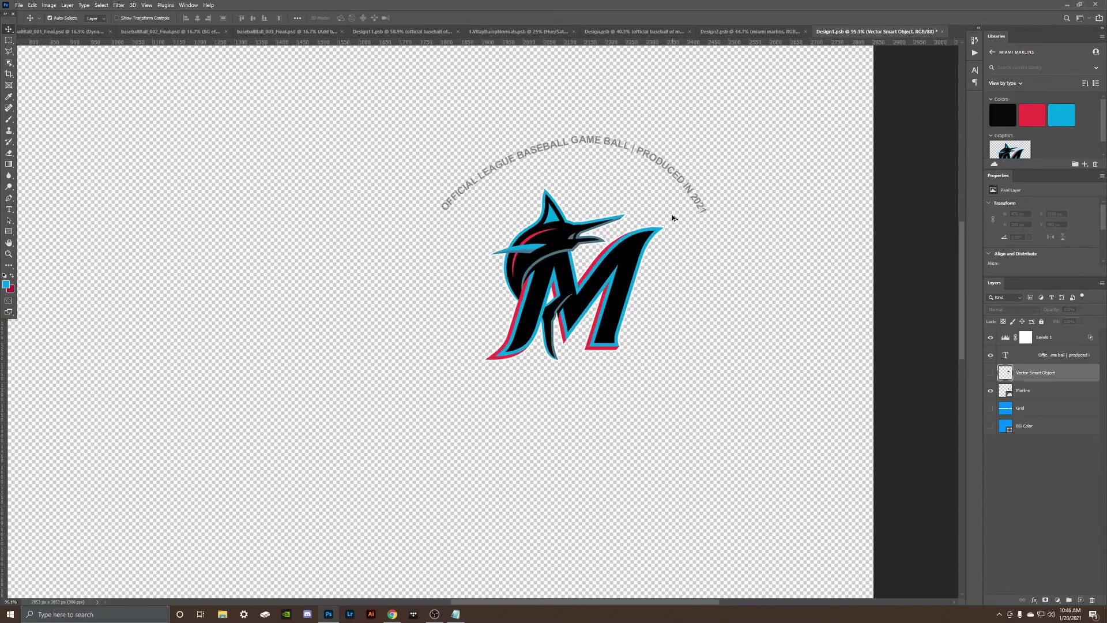
{"action": "scroll", "coordinate": [673, 218], "scroll_direction": "up", "scroll_amount": 2}
Set the curved text to OFFICIAL BASEBALL OF THE MIAMI MARLINS, save, and return to the mockup
{"action": "left_click", "coordinate": [594, 277]}
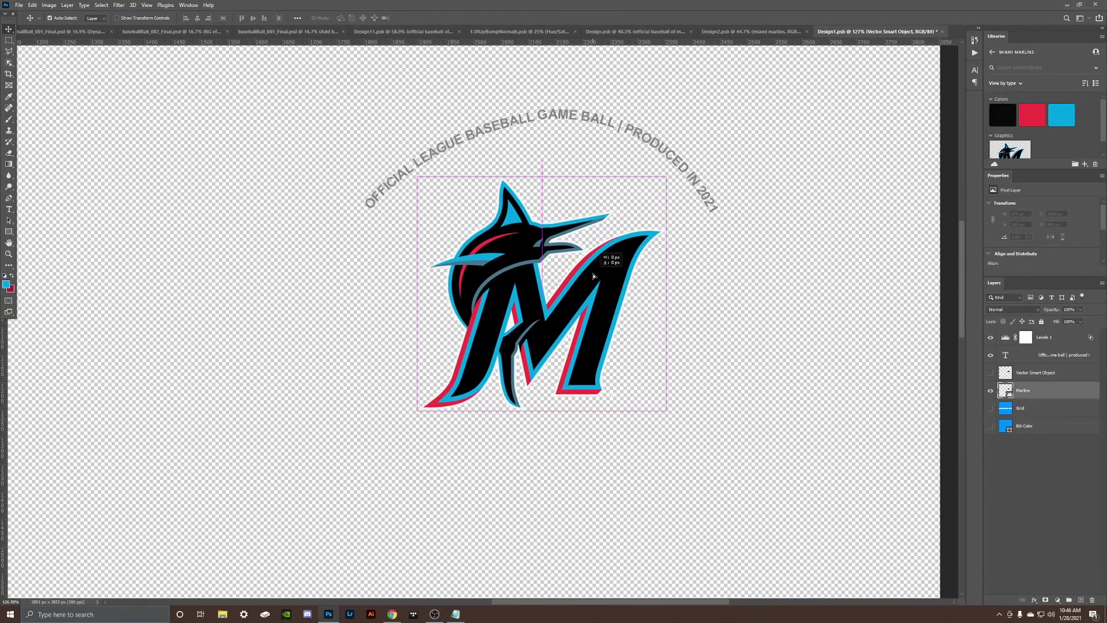
{"action": "double_click", "coordinate": [1004, 356]}
{"action": "type", "text": "OF"}
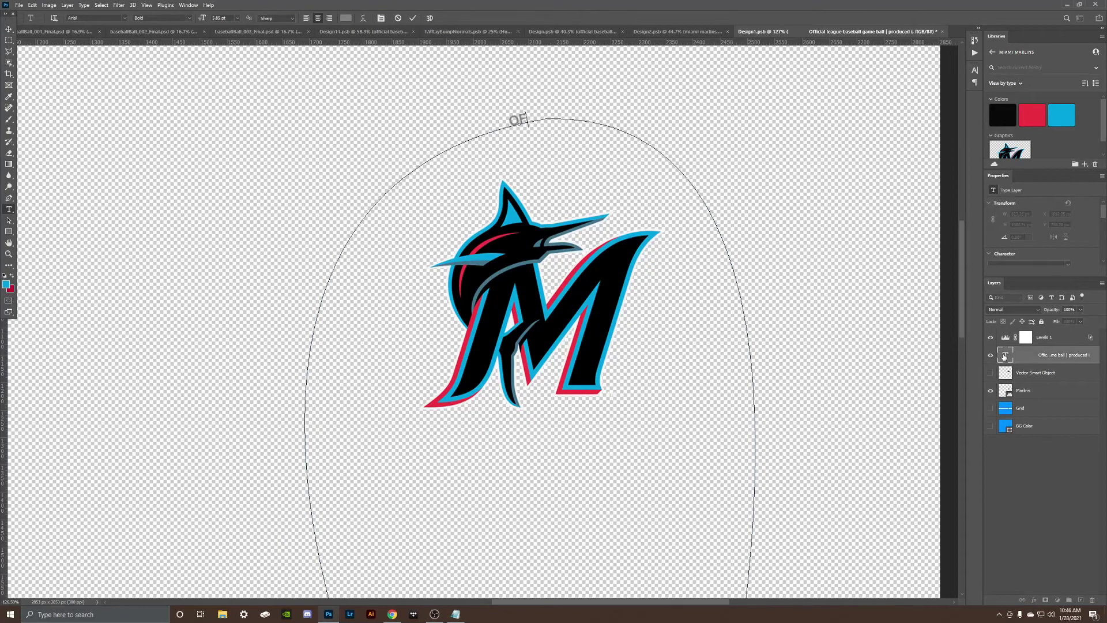
{"action": "type", "text": "FICIAL BASEBA"}
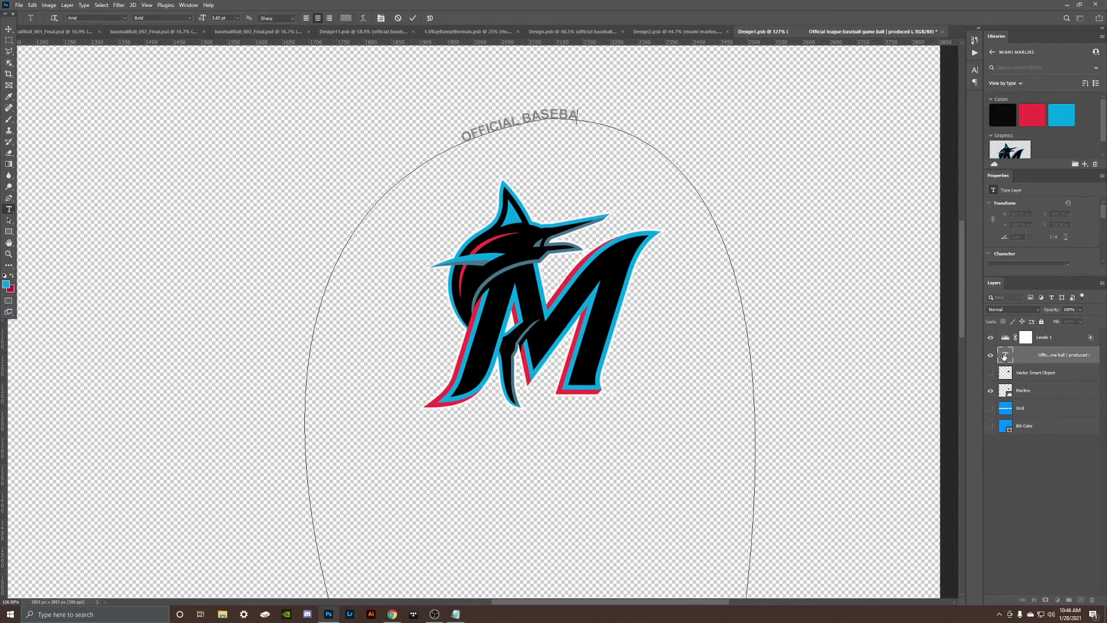
{"action": "type", "text": "LL OF THE MIAMI"}
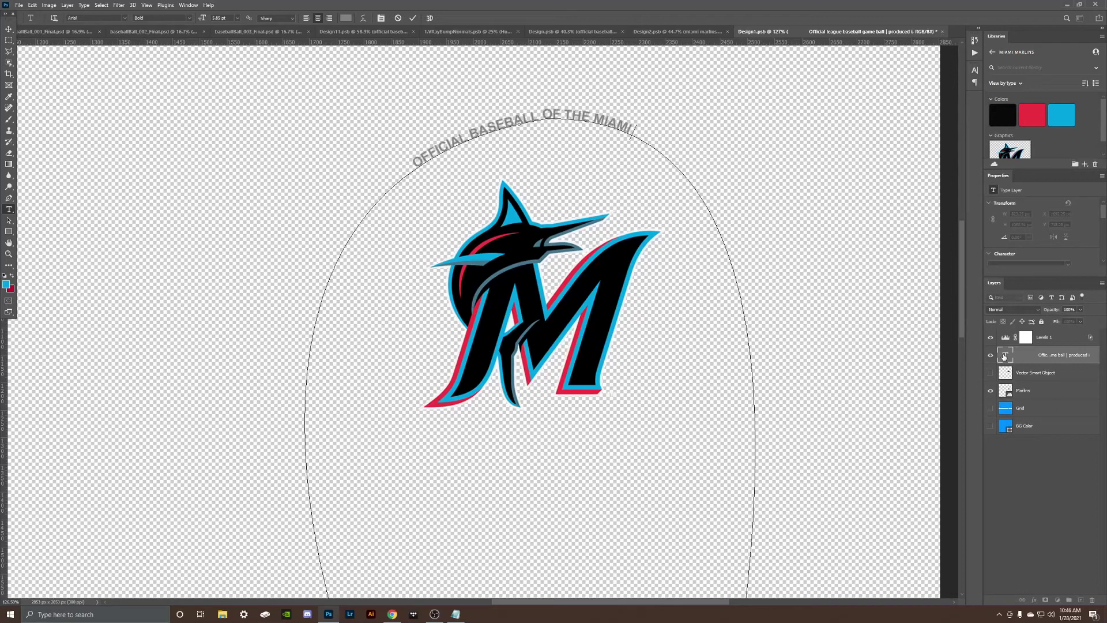
{"action": "type", "text": " MARLINS"}
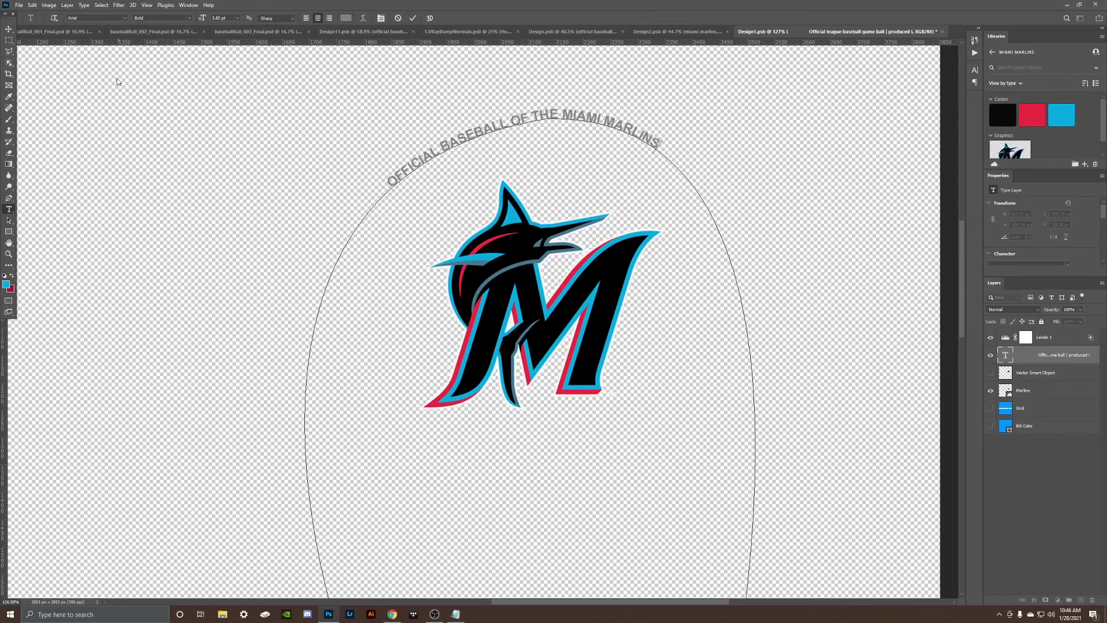
{"action": "left_click", "coordinate": [9, 30]}
{"action": "scroll", "coordinate": [428, 294], "scroll_direction": "down", "scroll_amount": 3}
{"action": "scroll", "coordinate": [428, 294], "scroll_direction": "down", "scroll_amount": 3}
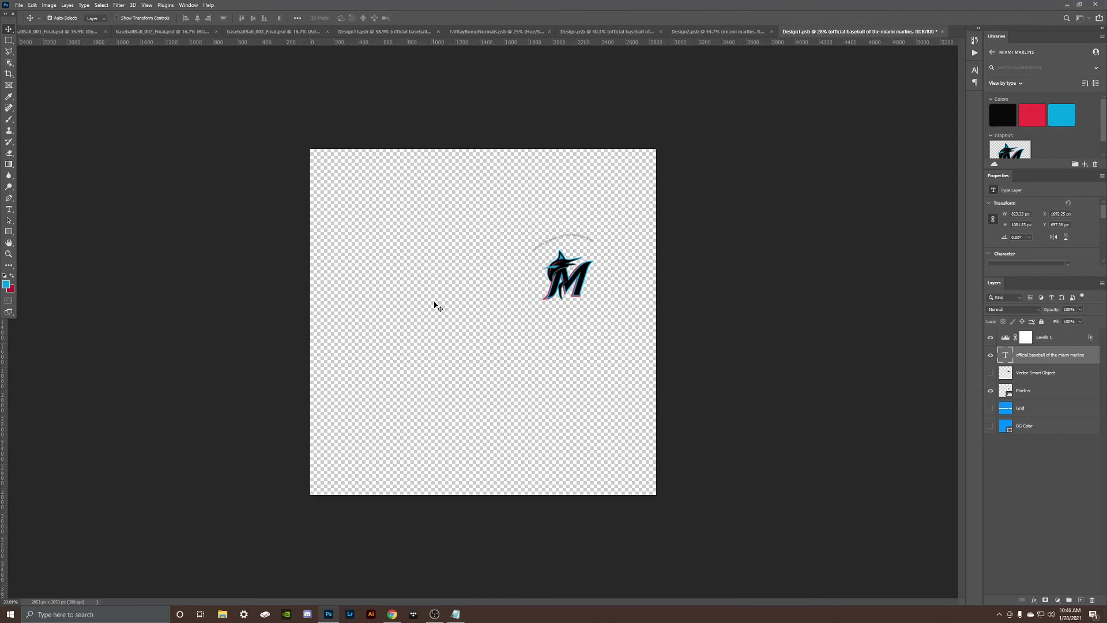
{"action": "key", "text": "ctrl+s"}
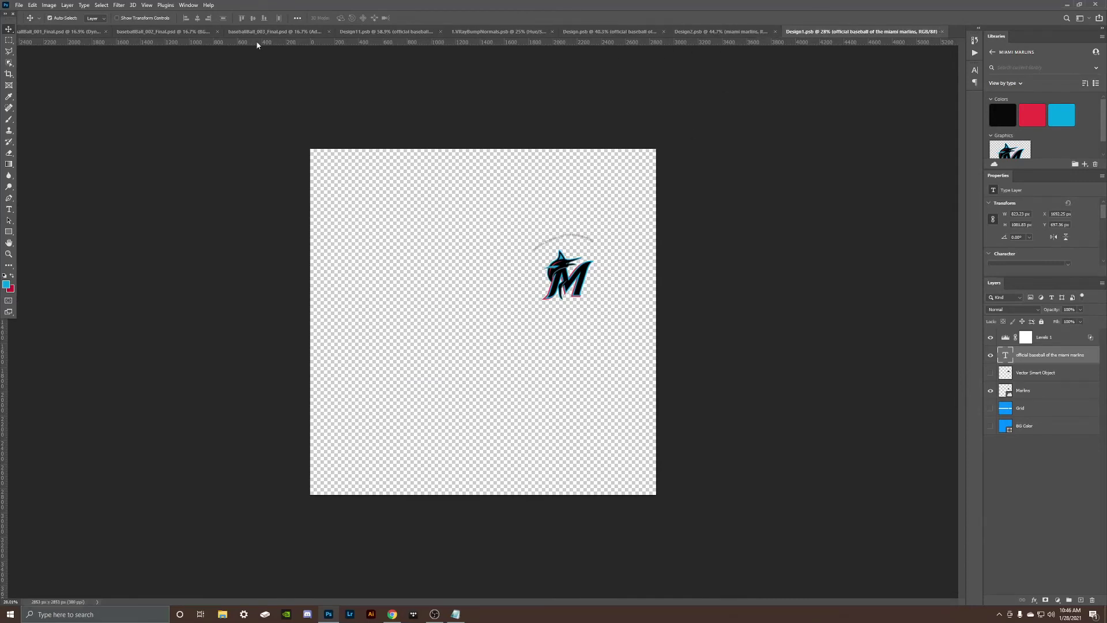
{"action": "left_click", "coordinate": [246, 34]}
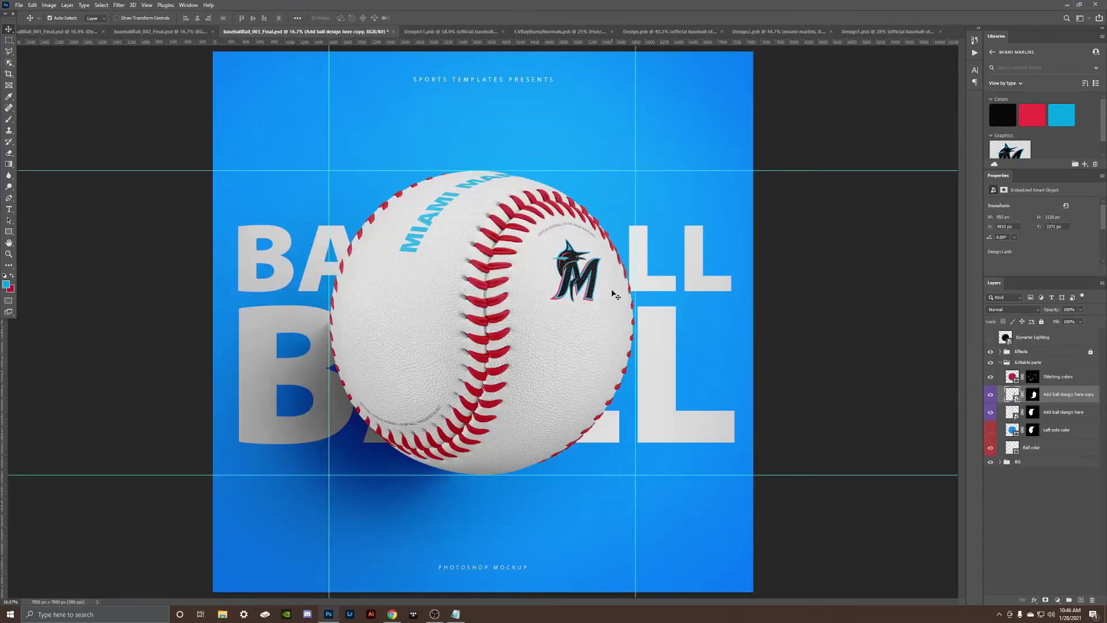
{"action": "scroll", "coordinate": [611, 295], "scroll_direction": "down", "scroll_amount": 1}
{"action": "scroll", "coordinate": [570, 291], "scroll_direction": "up", "scroll_amount": 2}
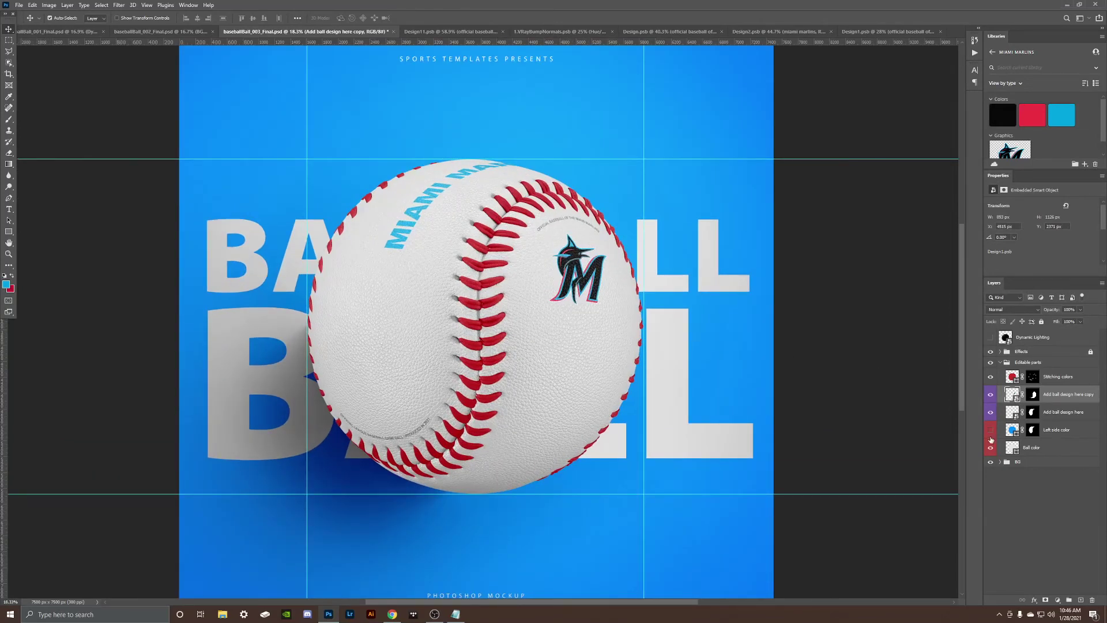
Colour the ball red and turn on a black left-side colour
{"action": "left_click", "coordinate": [1032, 450]}
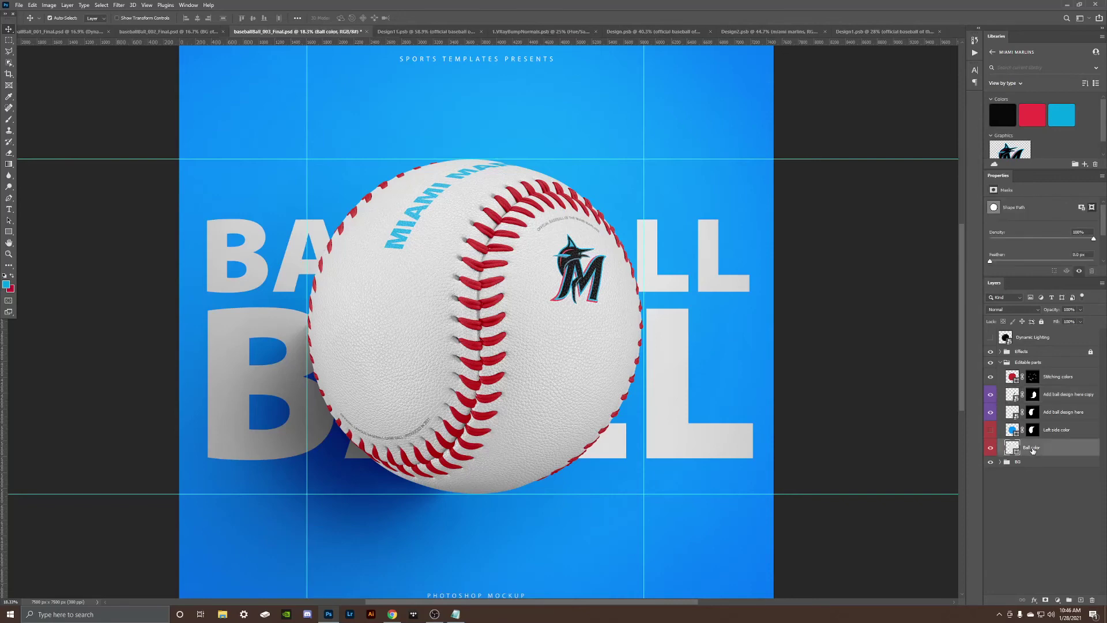
{"action": "left_click", "coordinate": [1034, 116]}
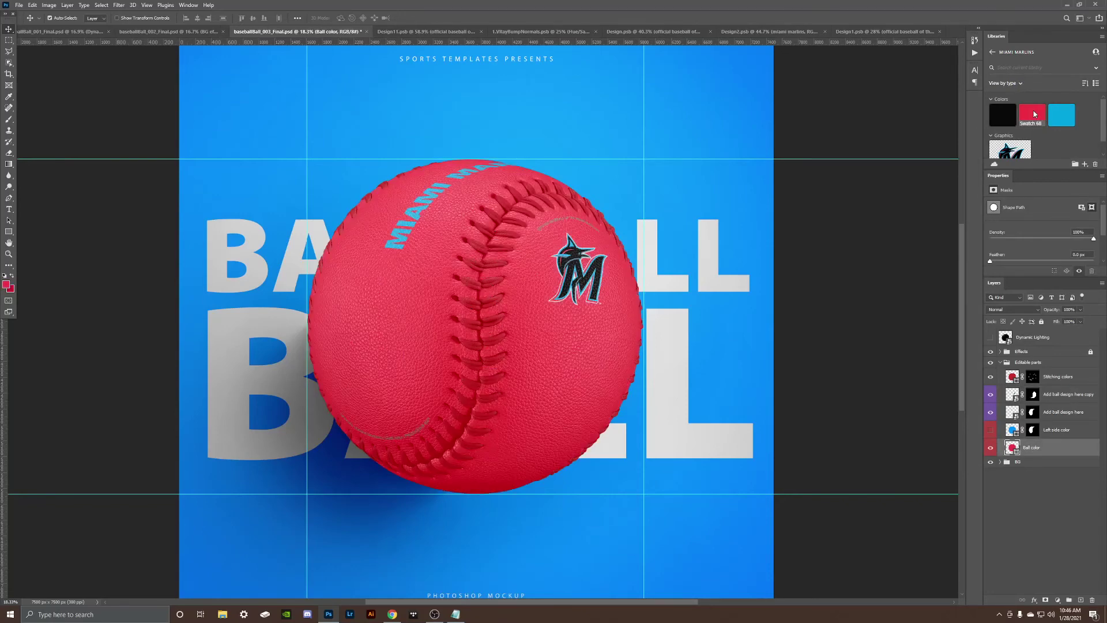
{"action": "left_click", "coordinate": [991, 430]}
{"action": "left_click", "coordinate": [1012, 431]}
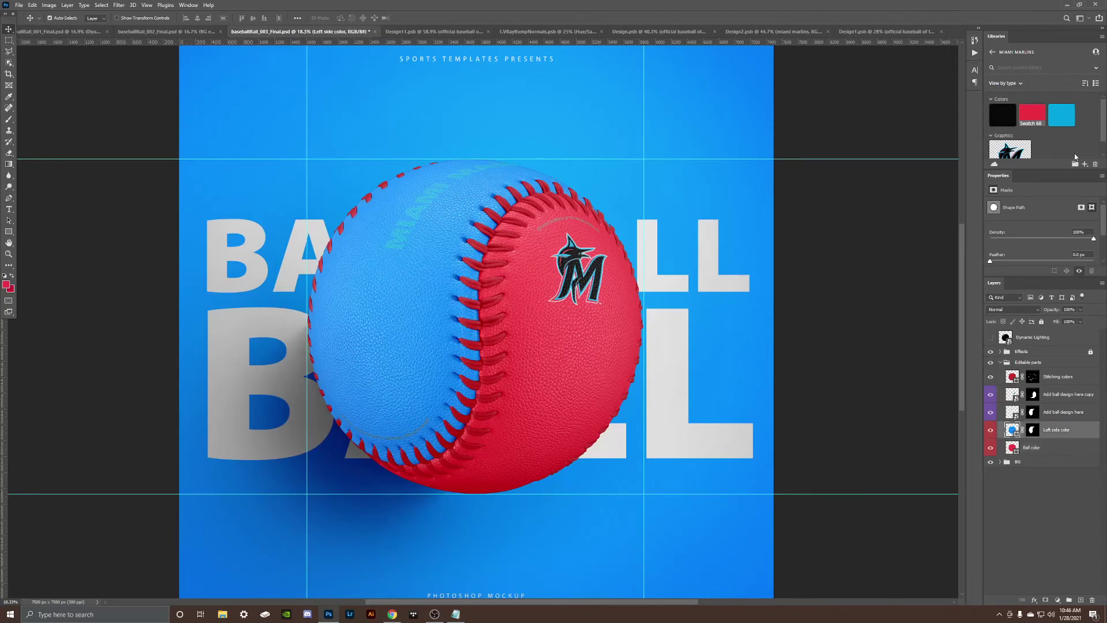
{"action": "left_click", "coordinate": [1001, 115]}
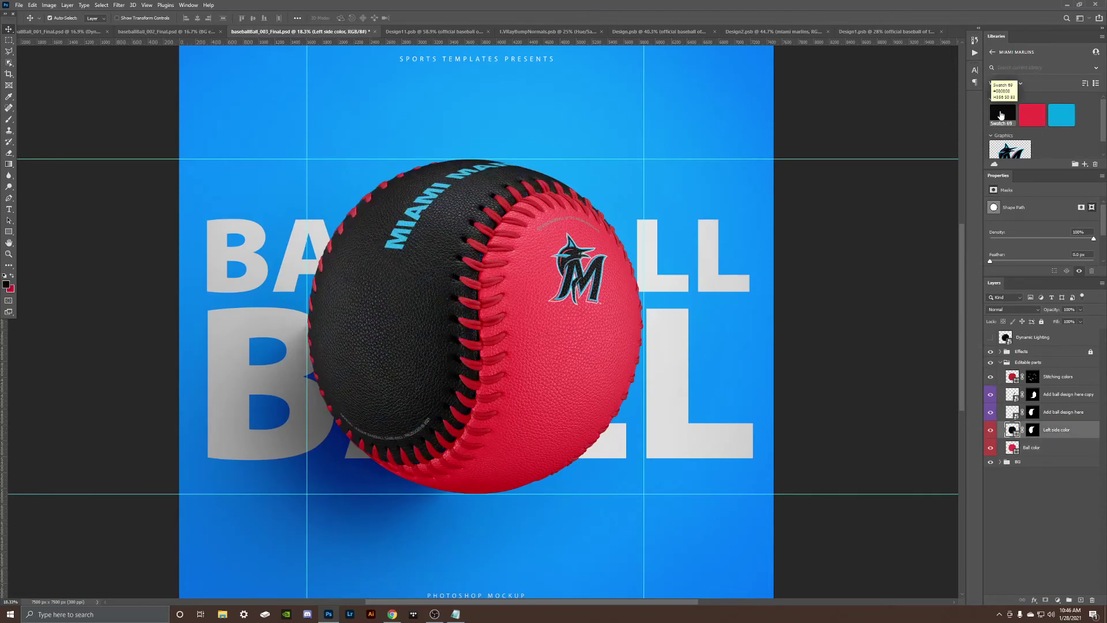
Make the stitching blue and turn off the side shadow in BG effects
{"action": "left_click", "coordinate": [1014, 379]}
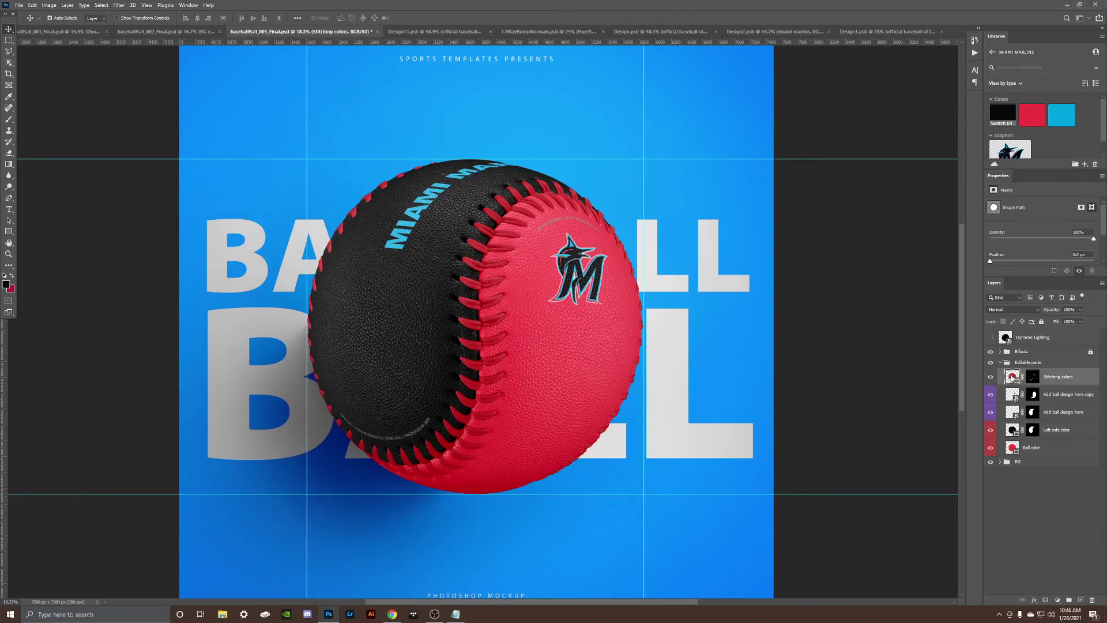
{"action": "left_click", "coordinate": [1061, 119]}
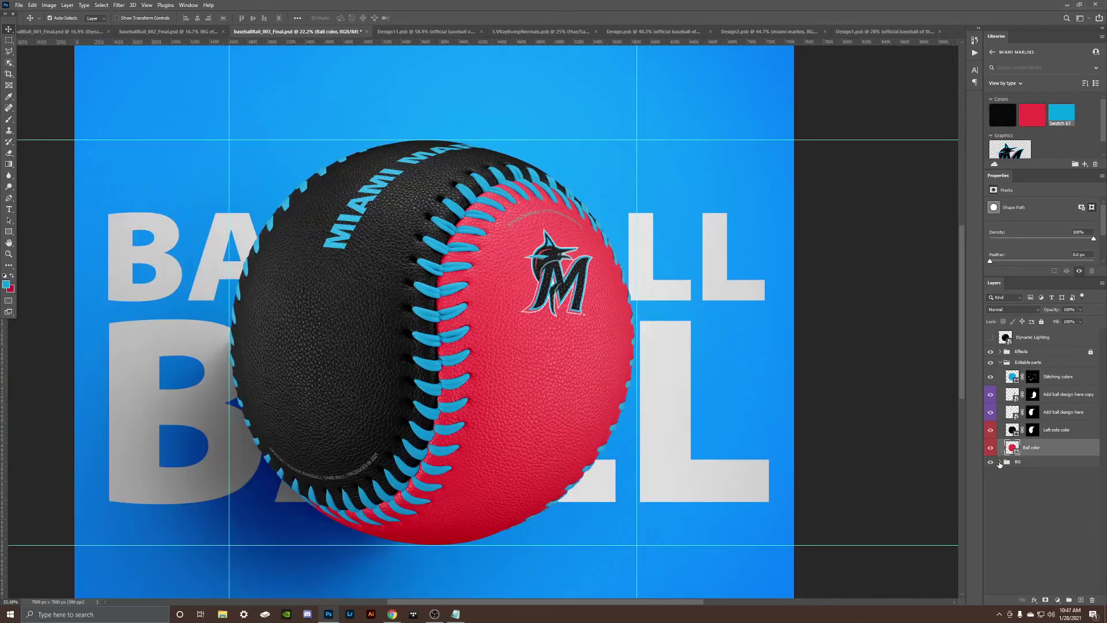
{"action": "left_click", "coordinate": [1006, 462]}
{"action": "left_click", "coordinate": [1031, 508]}
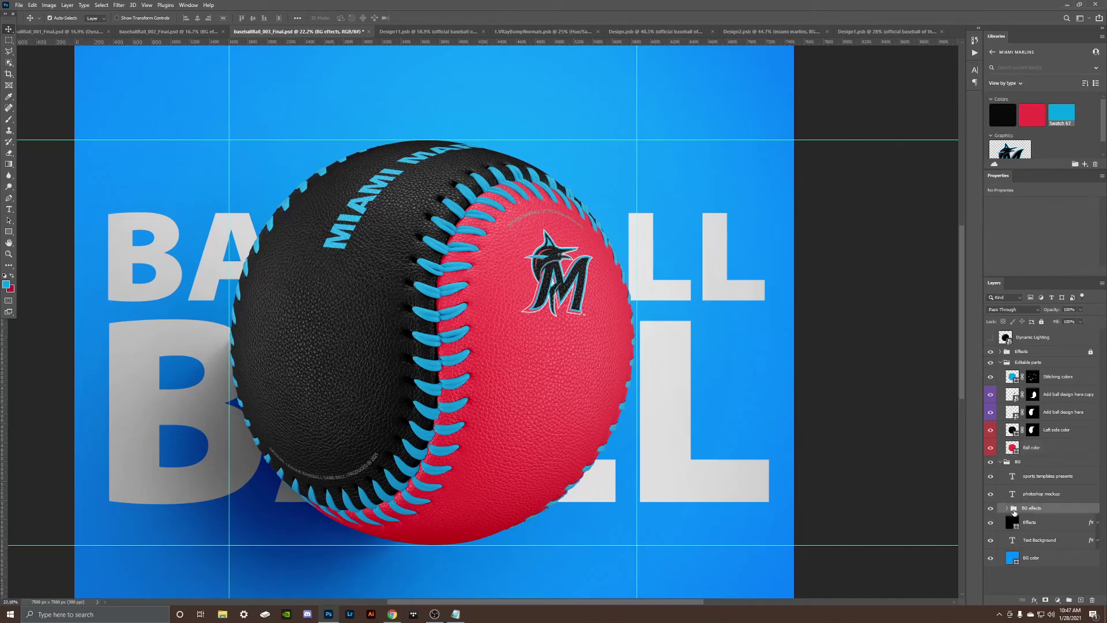
{"action": "left_click", "coordinate": [1007, 509]}
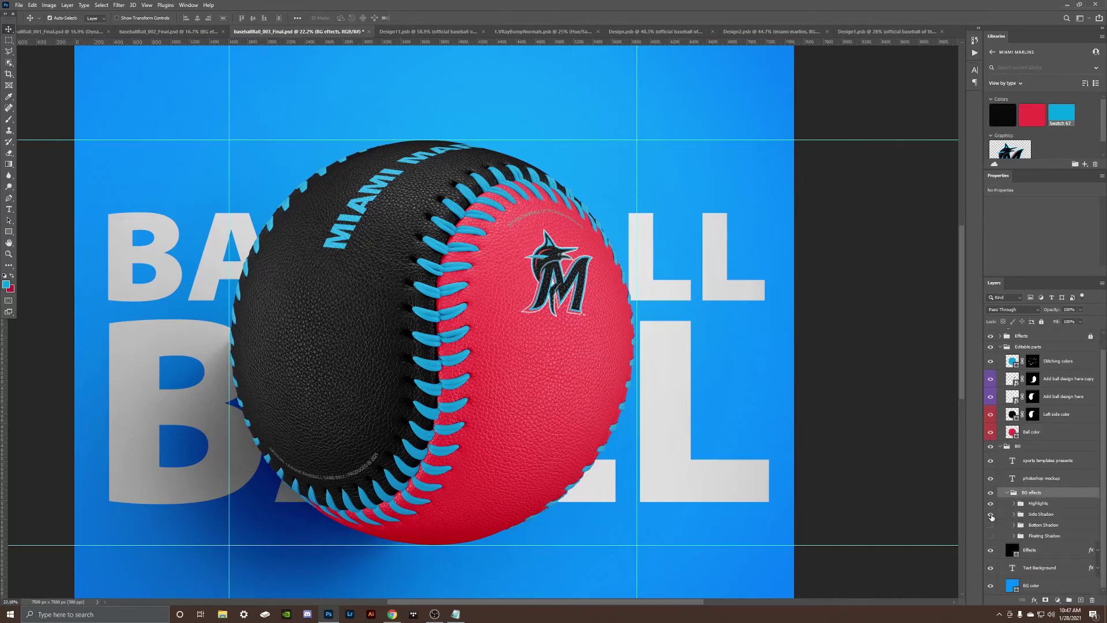
{"action": "left_click", "coordinate": [992, 519]}
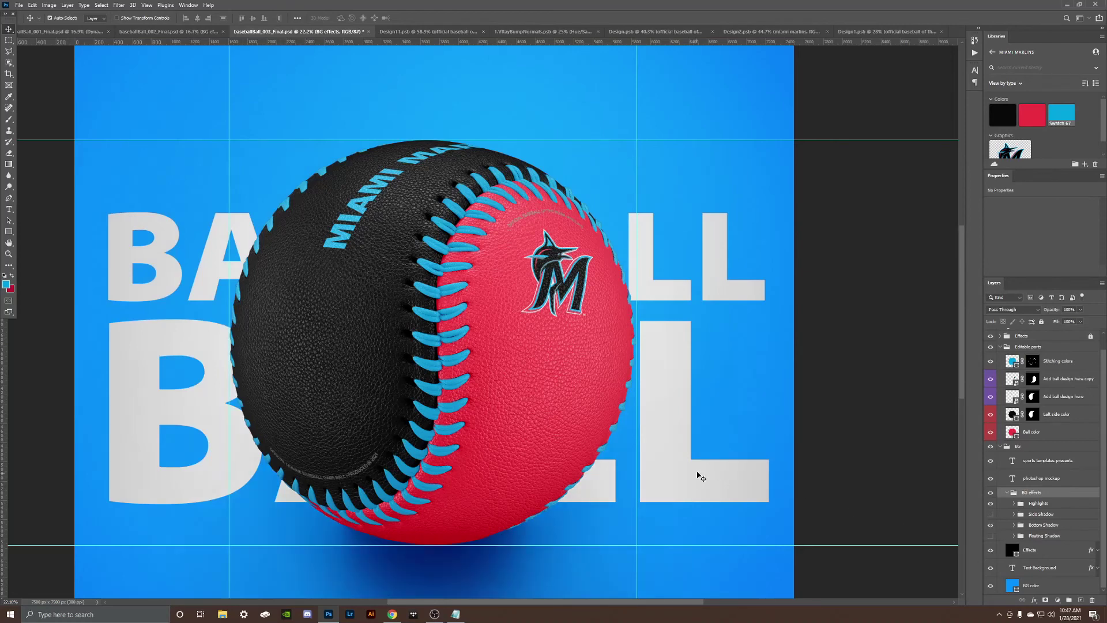
{"action": "scroll", "coordinate": [773, 466], "scroll_direction": "down", "scroll_amount": 2}
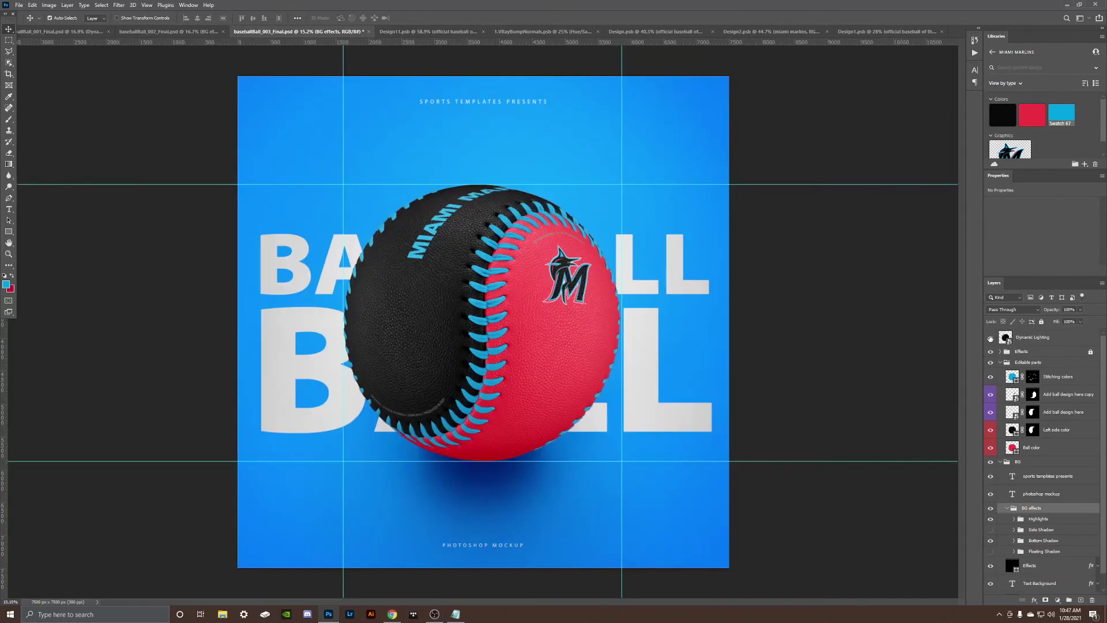
In the Dynamic Lighting smart object, lower Hue/Saturation 1's saturation and shift its hue
{"action": "double_click", "coordinate": [1006, 338]}
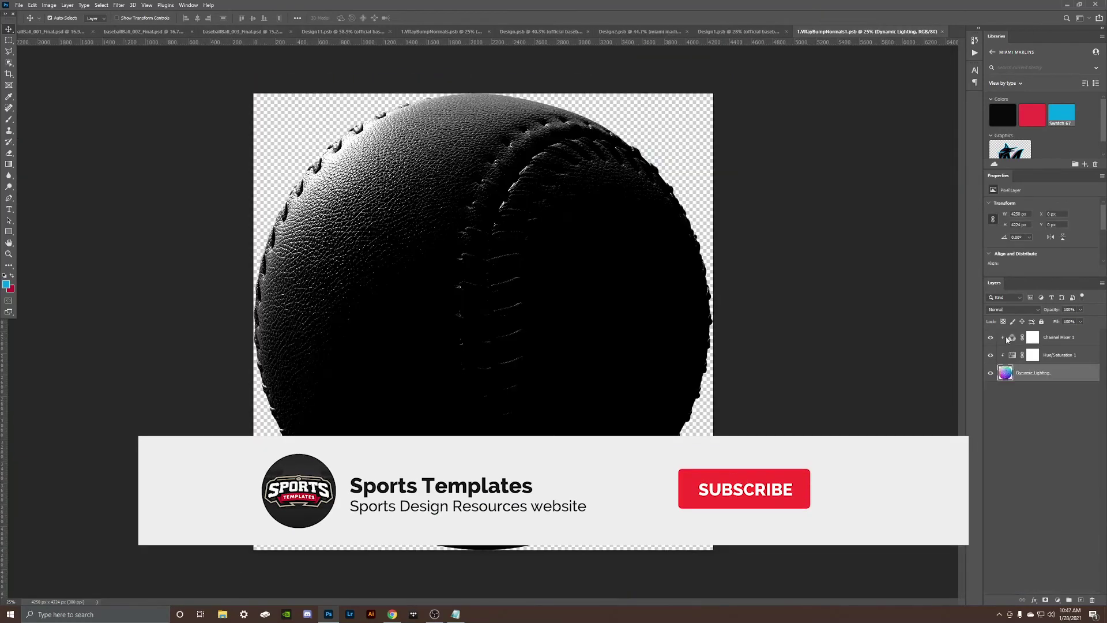
{"action": "left_click", "coordinate": [1013, 356]}
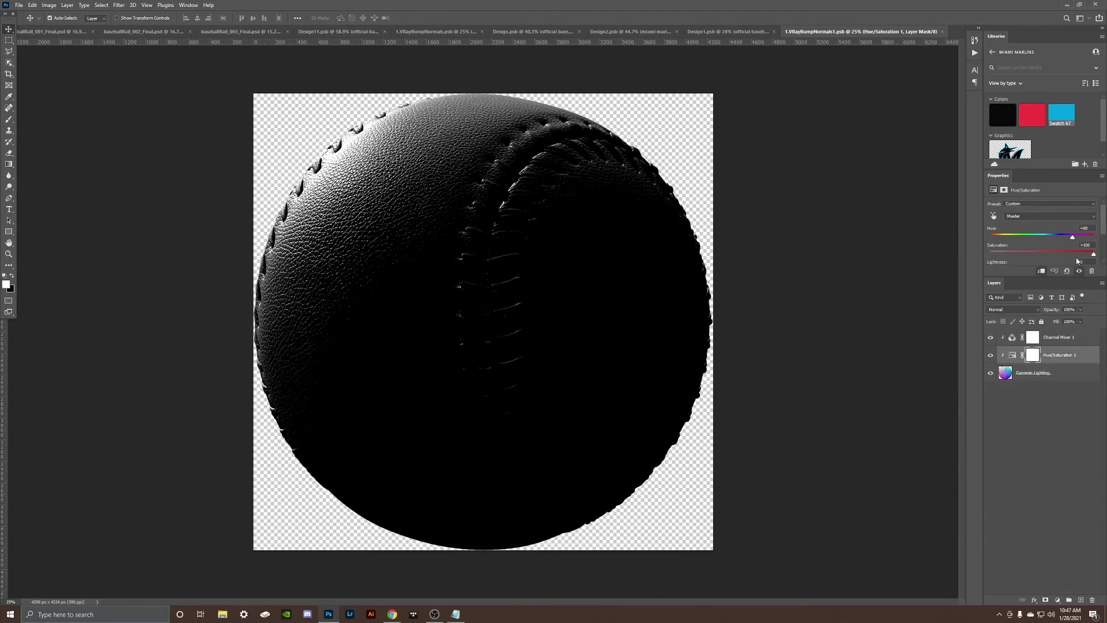
{"action": "left_click_drag", "start_coordinate": [1094, 256], "coordinate": [1031, 257]}
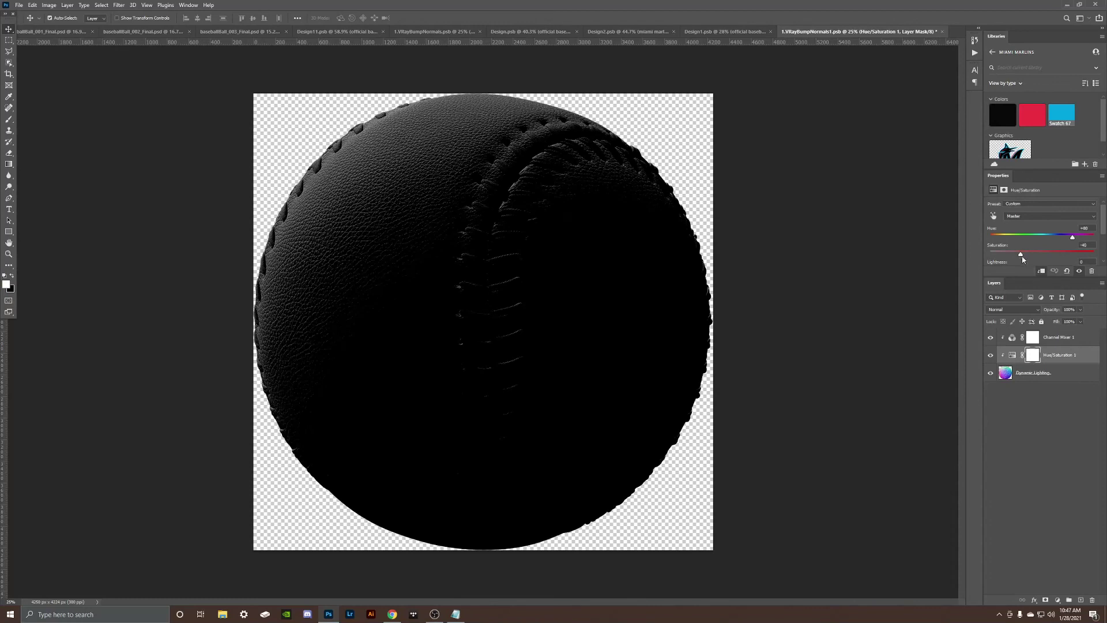
{"action": "left_click_drag", "start_coordinate": [1071, 239], "coordinate": [1062, 241]}
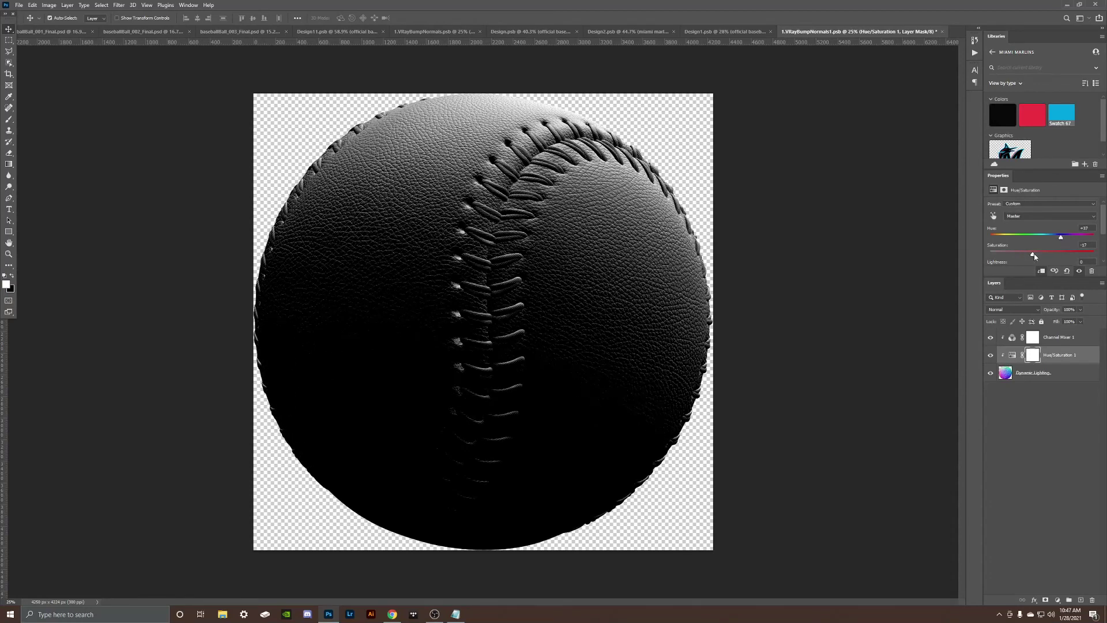
{"action": "left_click_drag", "start_coordinate": [1032, 256], "coordinate": [1020, 255]}
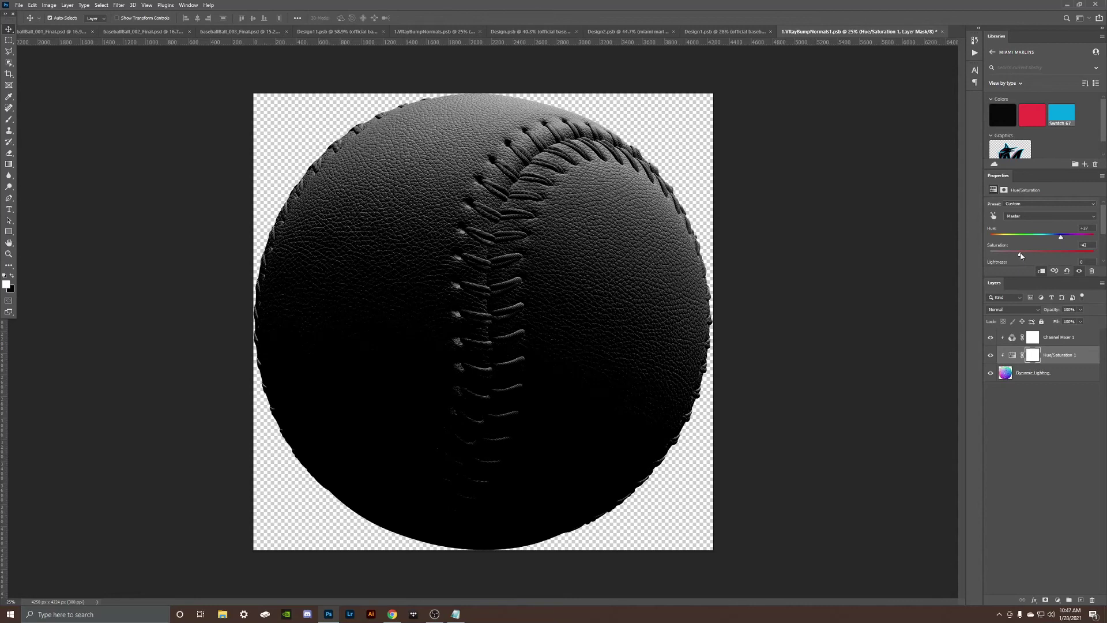